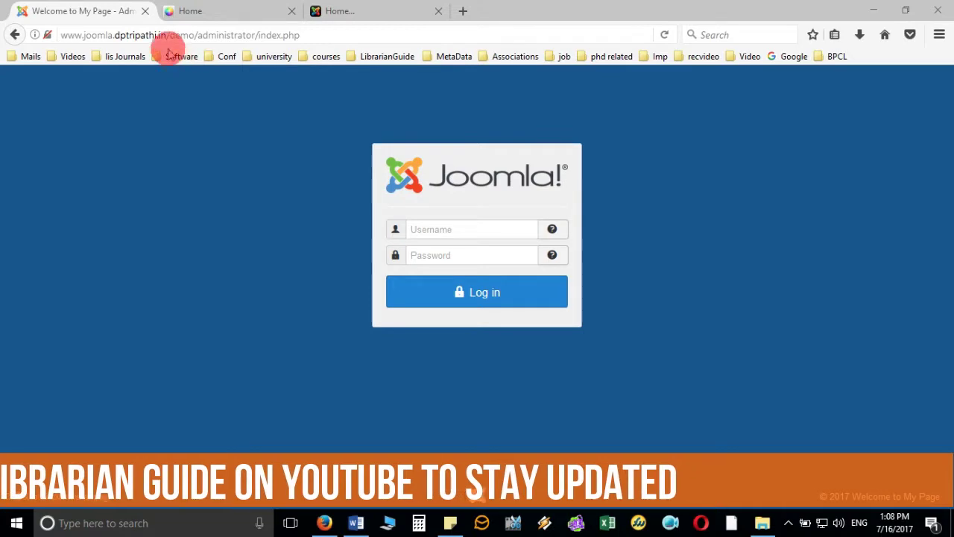
# Step: Log in to the Joomla administrator with the saved login, then bring up the Word site-layout plan
pyautogui.click(366, 36)
pyautogui.click(360, 33)
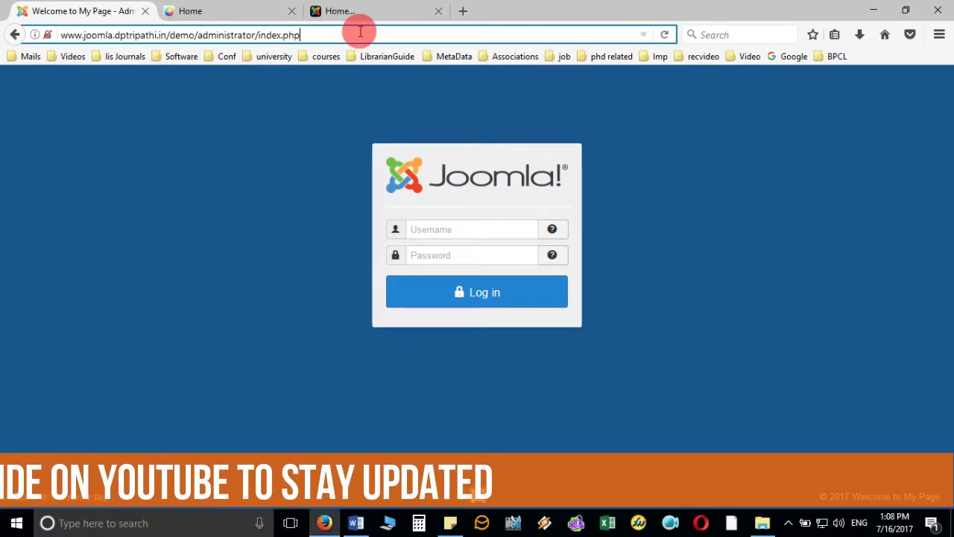
pyautogui.click(476, 229)
pyautogui.click(497, 294)
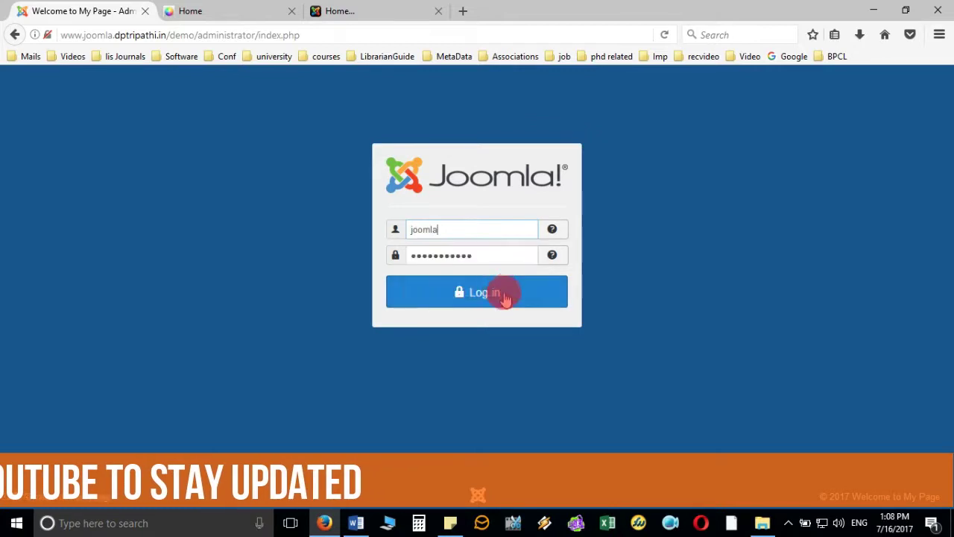
pyautogui.click(519, 300)
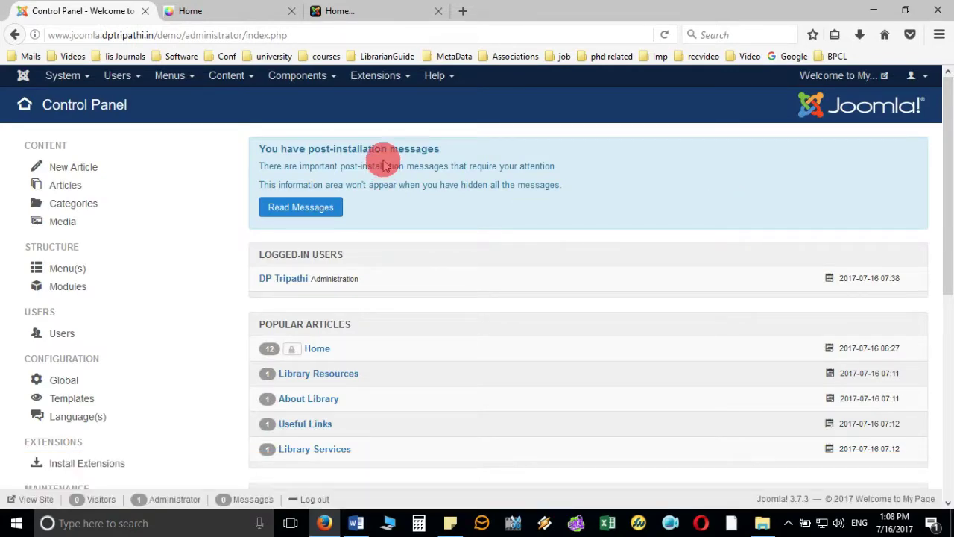
pyautogui.click(355, 523)
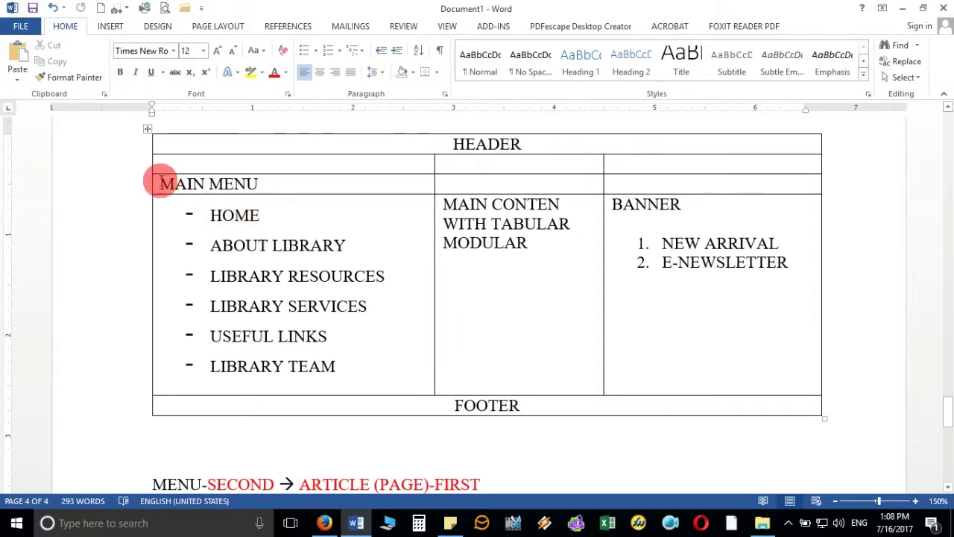
# Step: Add indented sub-items Books, Audio Visual, e-Resources and Databases under LIBRARY RESOURCES
pyautogui.moveTo(162, 179); pyautogui.dragTo(259, 183)
pyautogui.click(259, 184)
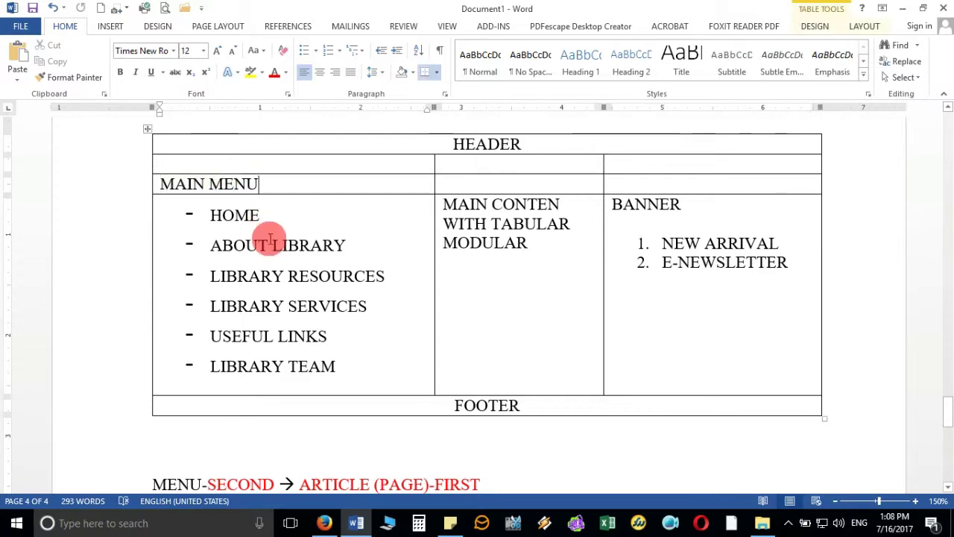
pyautogui.click(258, 216)
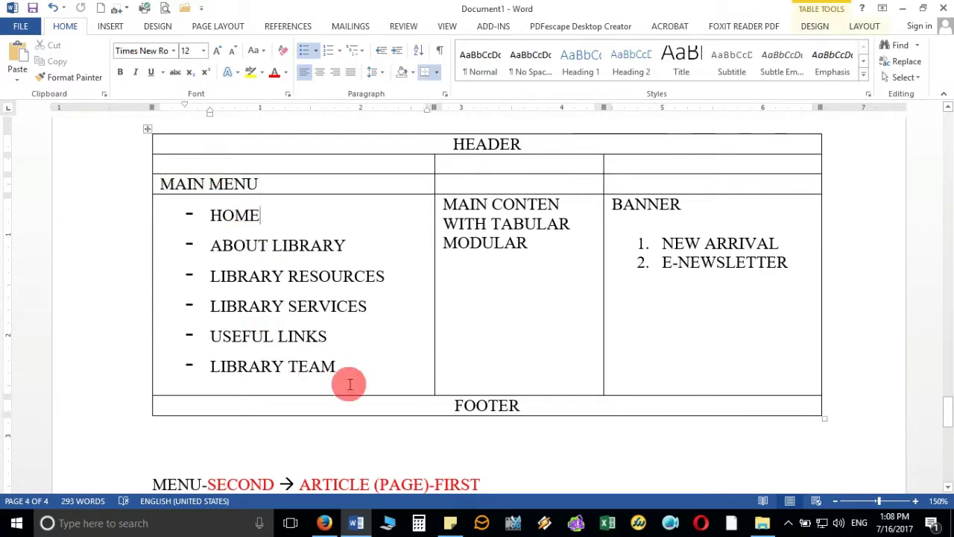
pyautogui.click(387, 275)
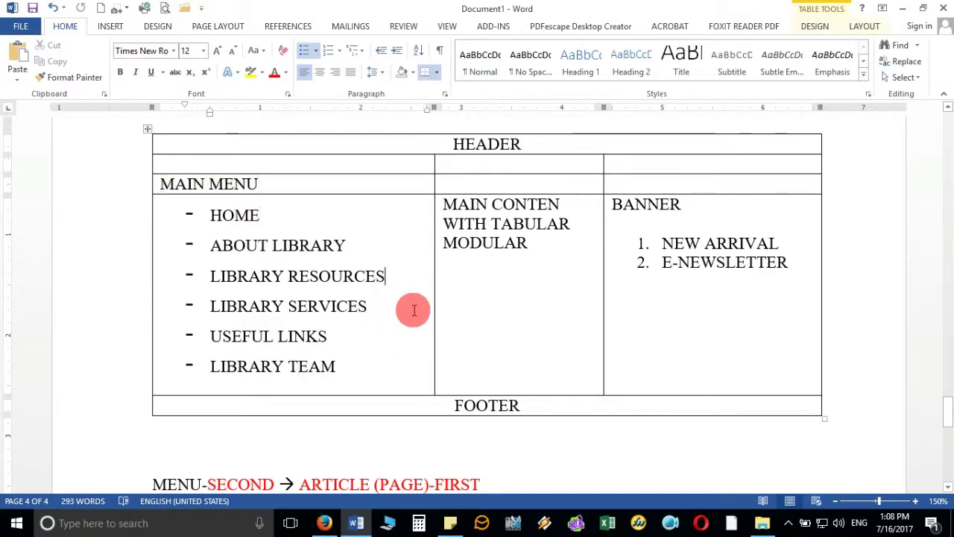
pyautogui.press('Return')
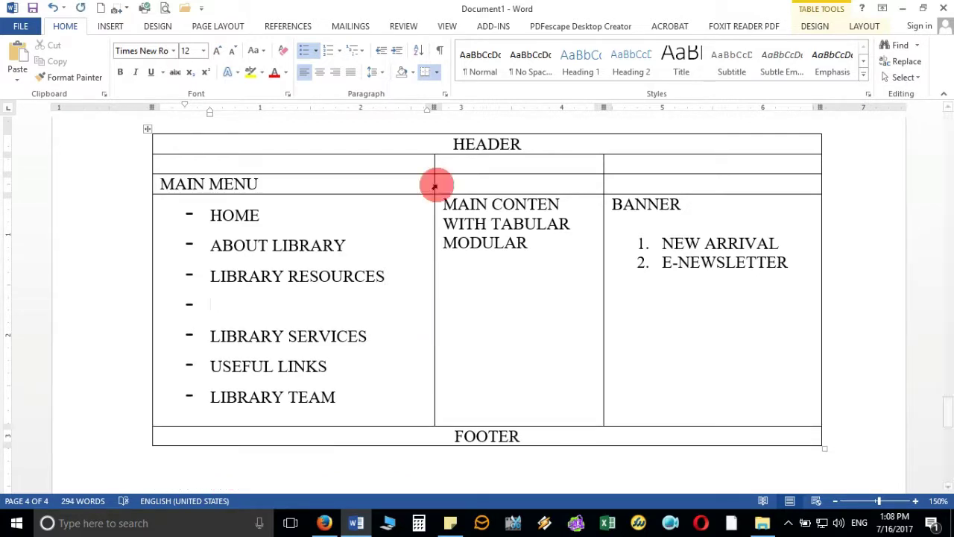
pyautogui.click(395, 50)
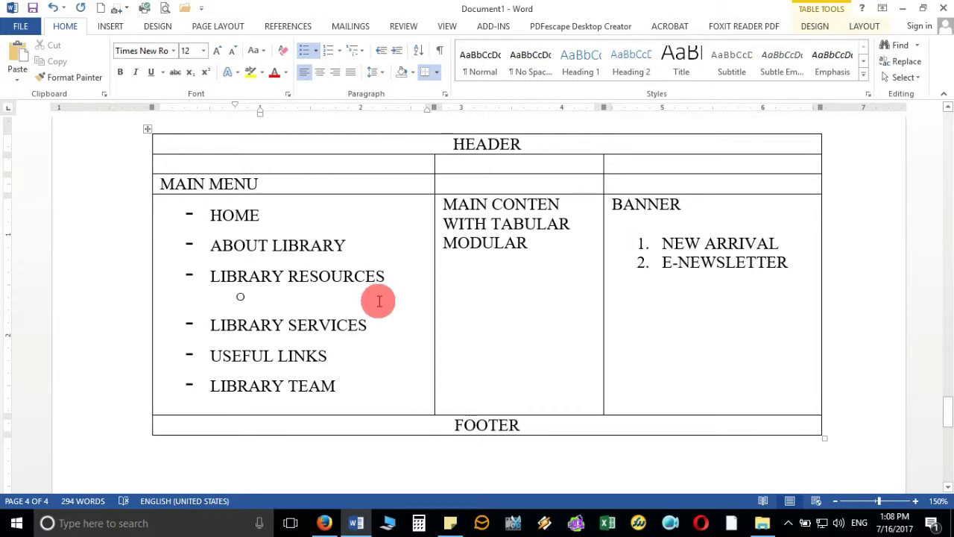
pyautogui.write('Books')
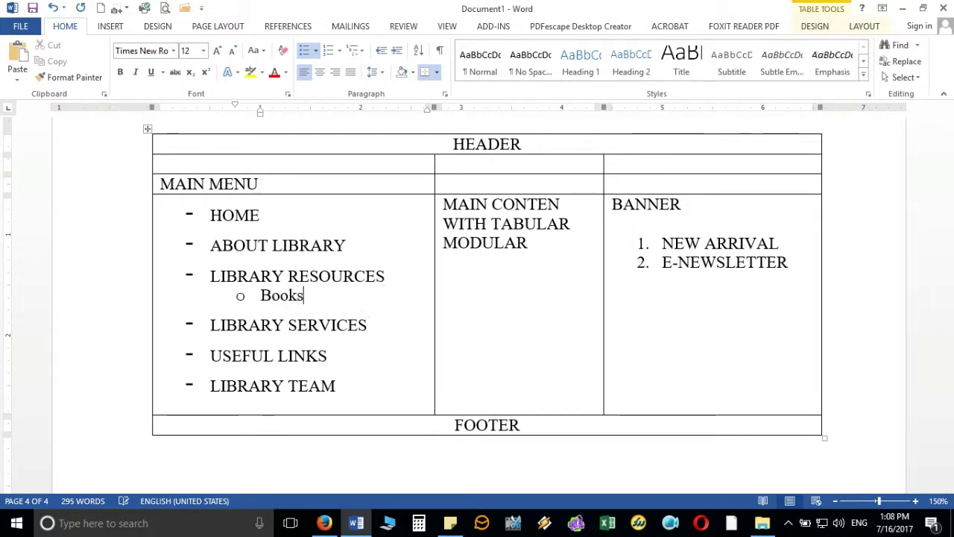
pyautogui.press('Return')
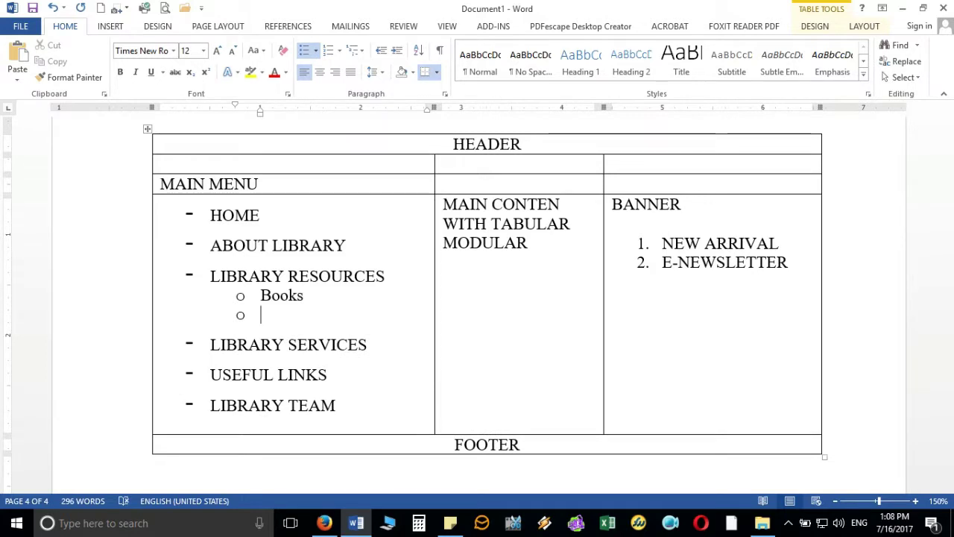
pyautogui.write('Audio Vi')
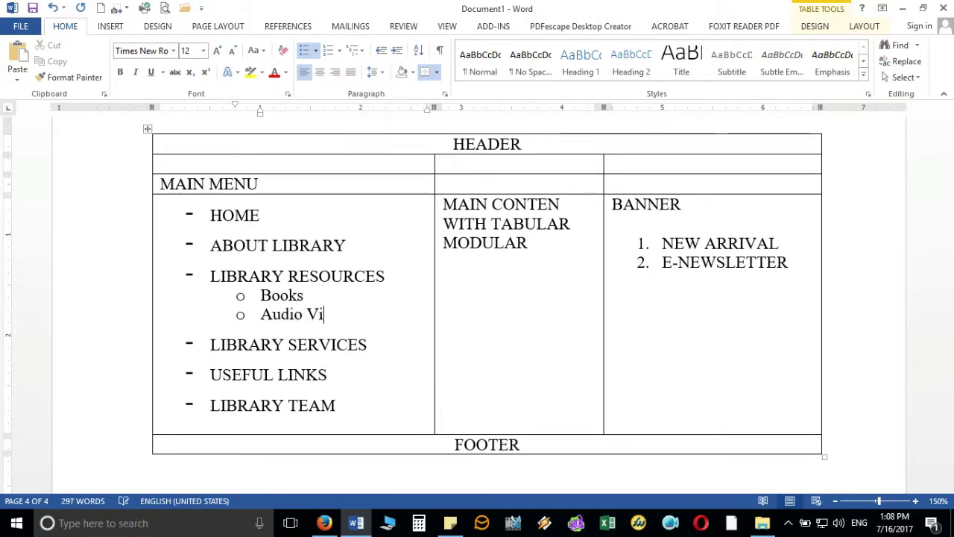
pyautogui.write('sual')
pyautogui.press('Return')
pyautogui.write('e-Resources')
pyautogui.press('Return')
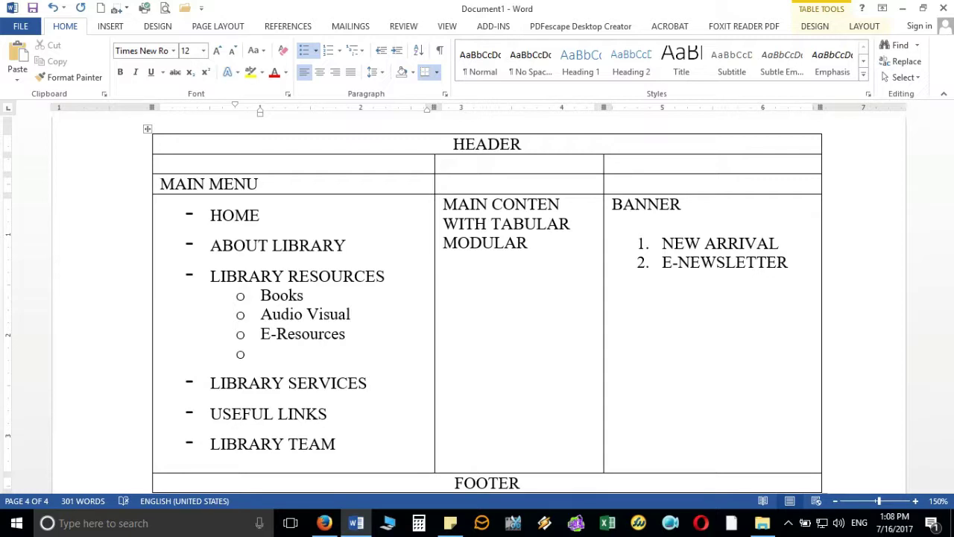
pyautogui.write('Databases')
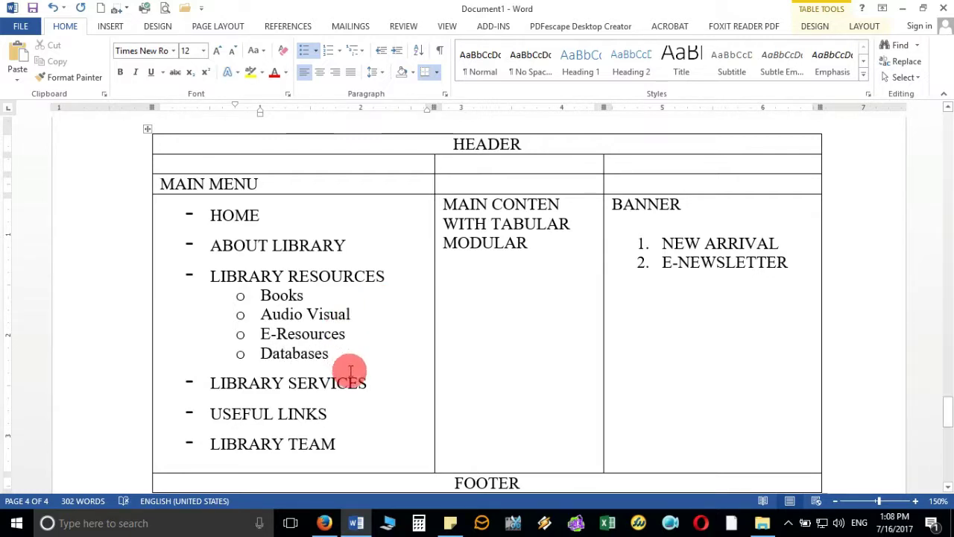
# Step: Add indented sub-items Circulation, E-Newsletter, New Arrival and Reprography under LIBRARY SERVICES
pyautogui.click(374, 383)
pyautogui.press('Return')
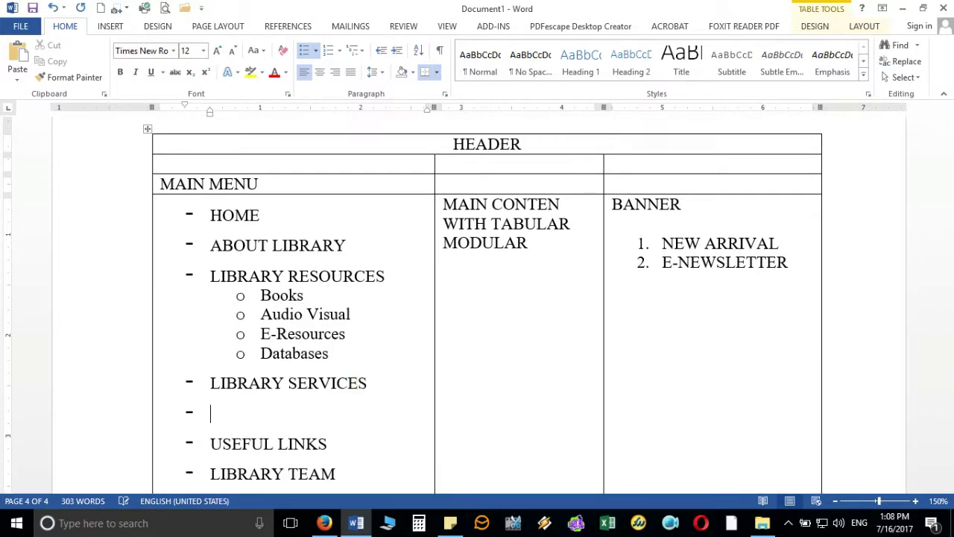
pyautogui.click(396, 50)
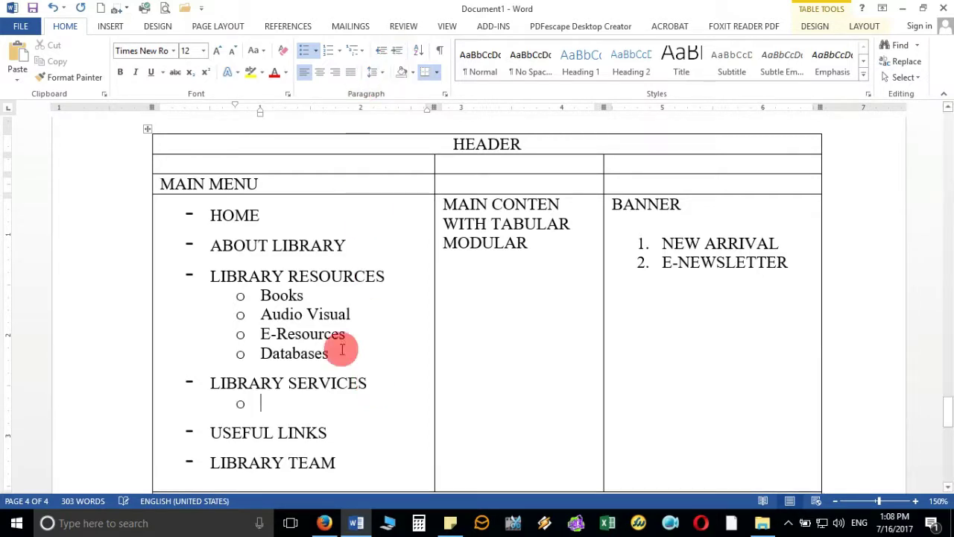
pyautogui.scroll(-1, 343, 356)
pyautogui.write('Circulation')
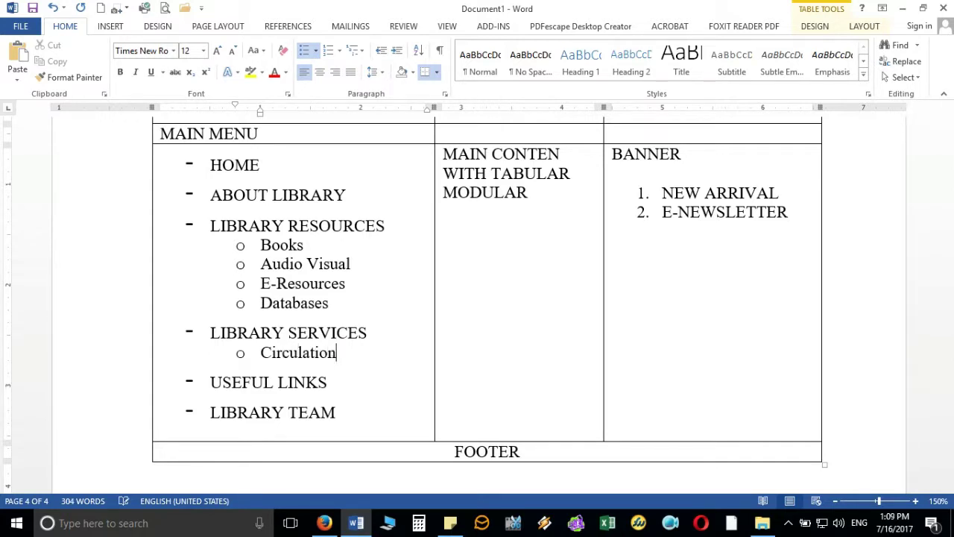
pyautogui.press('Return')
pyautogui.write('E-Ne')
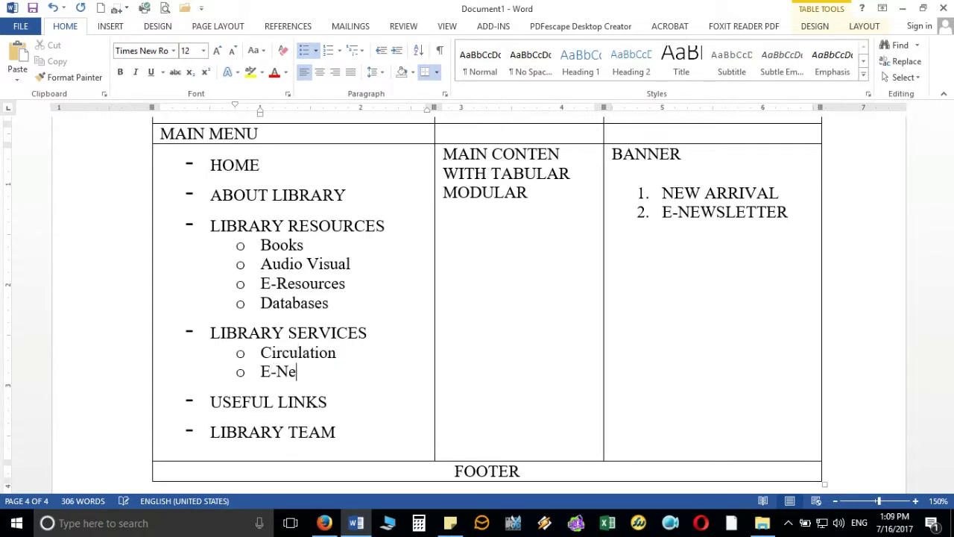
pyautogui.write('wsletter')
pyautogui.press('Return')
pyautogui.write('New Arrival')
pyautogui.press('Return')
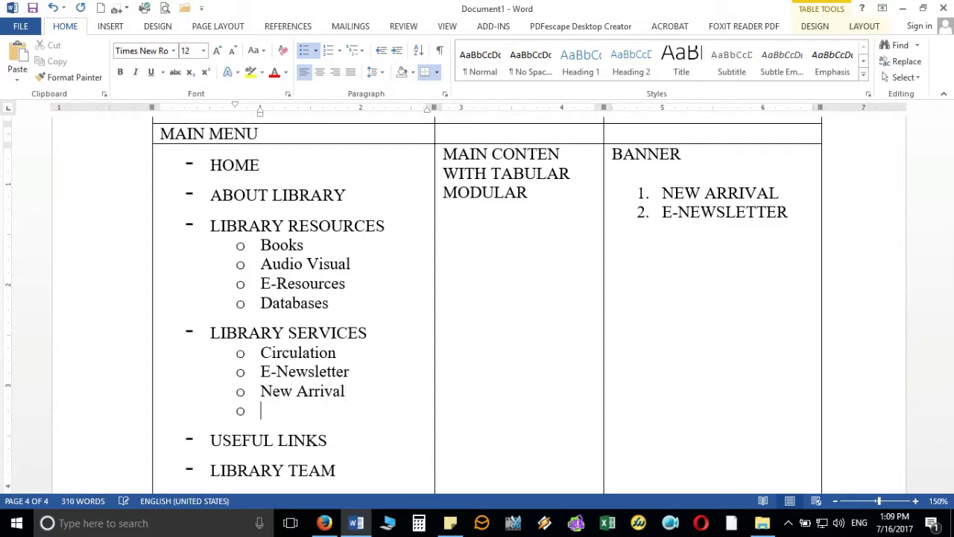
pyautogui.write('Reprography')
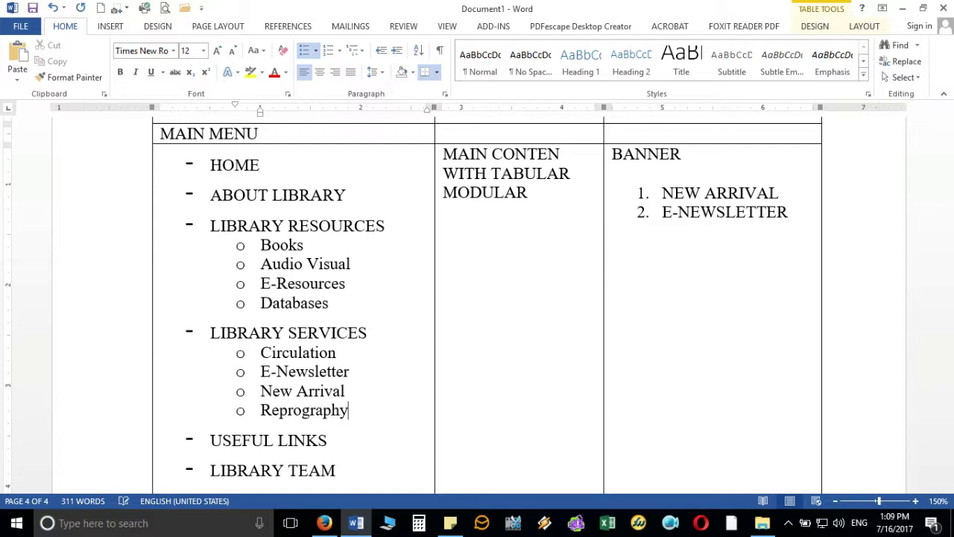
pyautogui.scroll(-3, 341, 356)
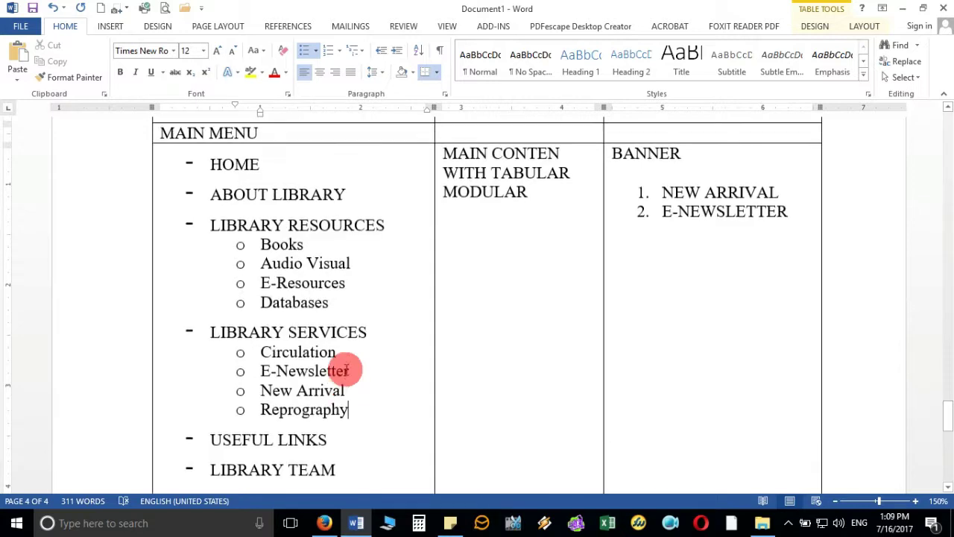
pyautogui.scroll(3, 345, 369)
pyautogui.click(358, 190)
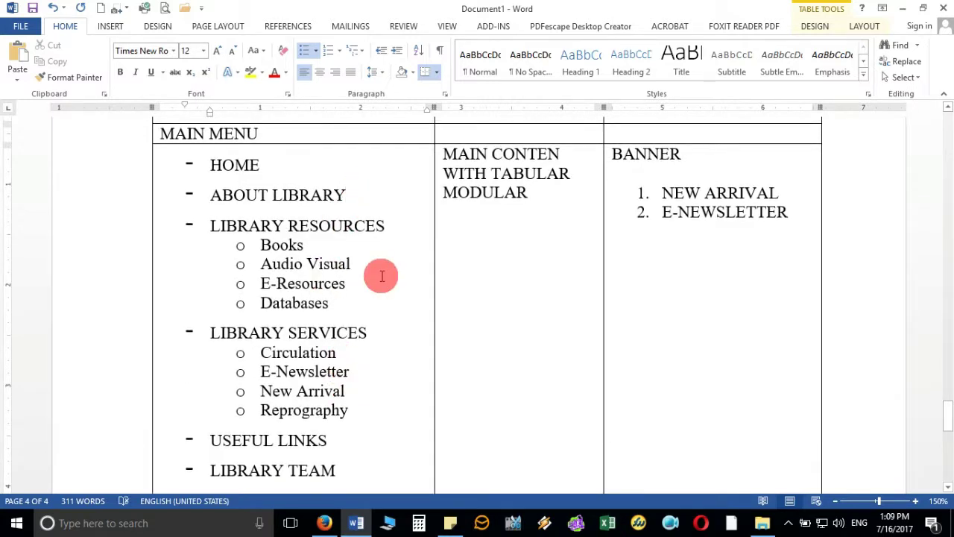
# Step: Add indented sub-items Library Timings and Library Rule under ABOUT LIBRARY
pyautogui.press('Return')
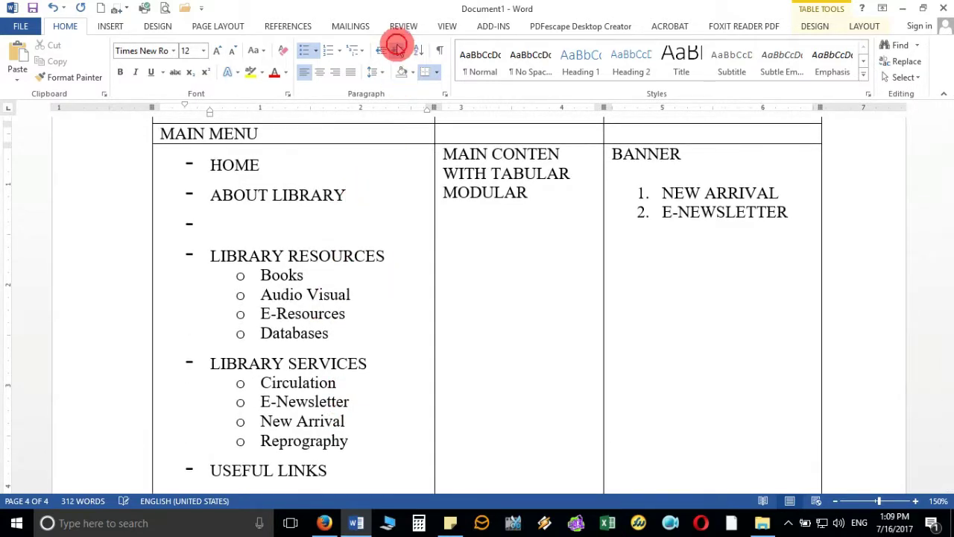
pyautogui.click(397, 50)
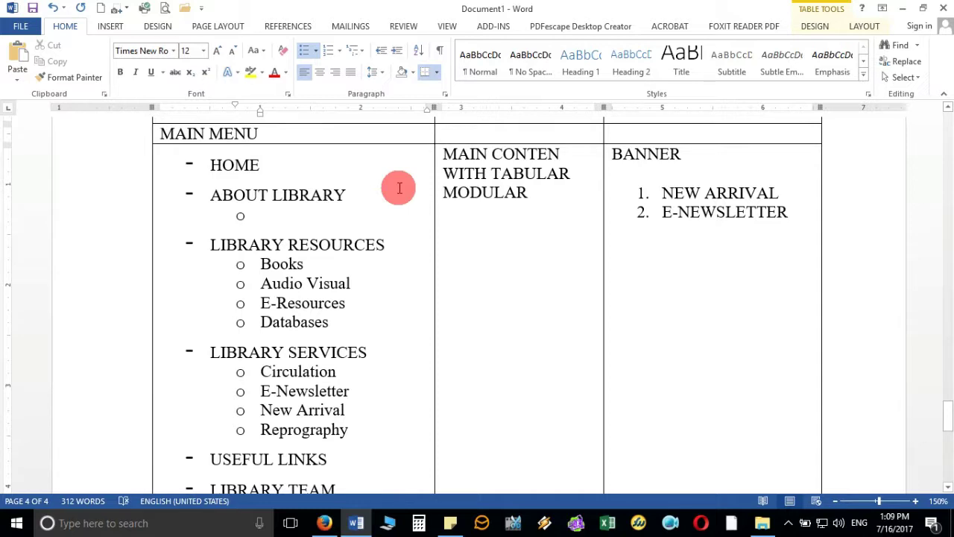
pyautogui.write('Library Timings')
pyautogui.press('Return')
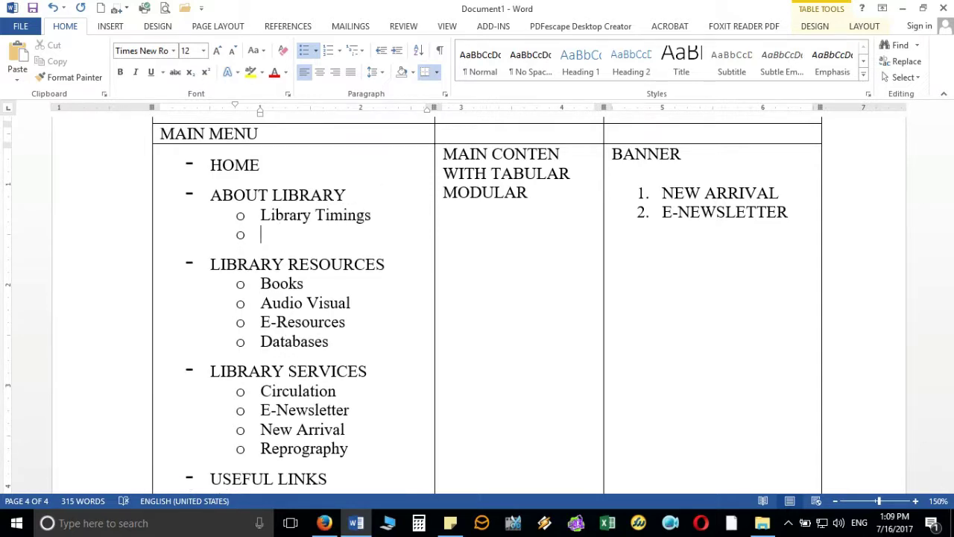
pyautogui.write('Library Rules')
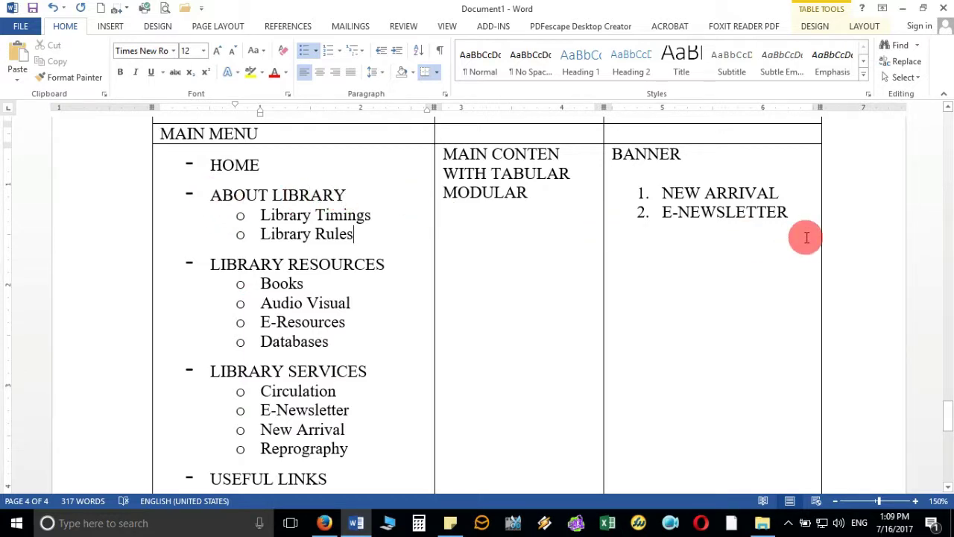
pyautogui.scroll(-8, 637, 272)
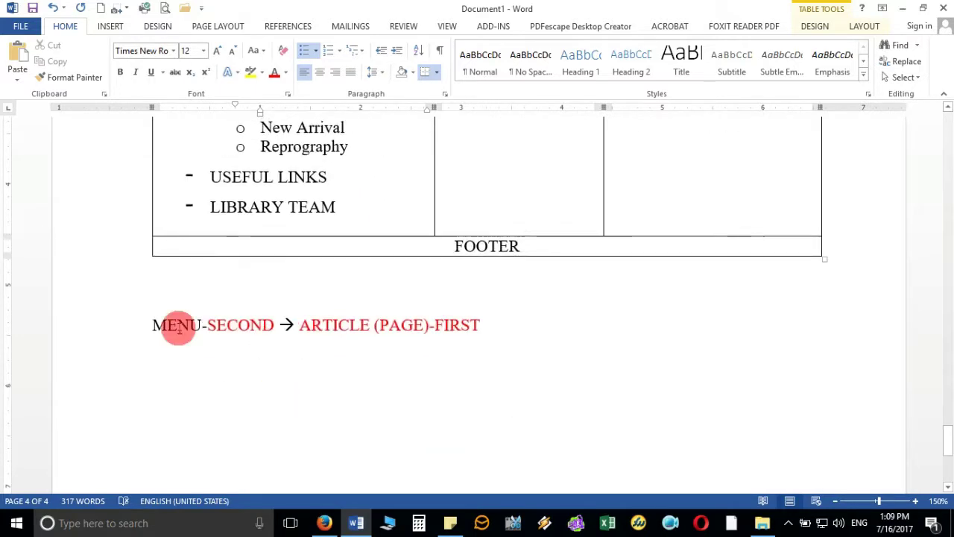
pyautogui.scroll(5, 390, 339)
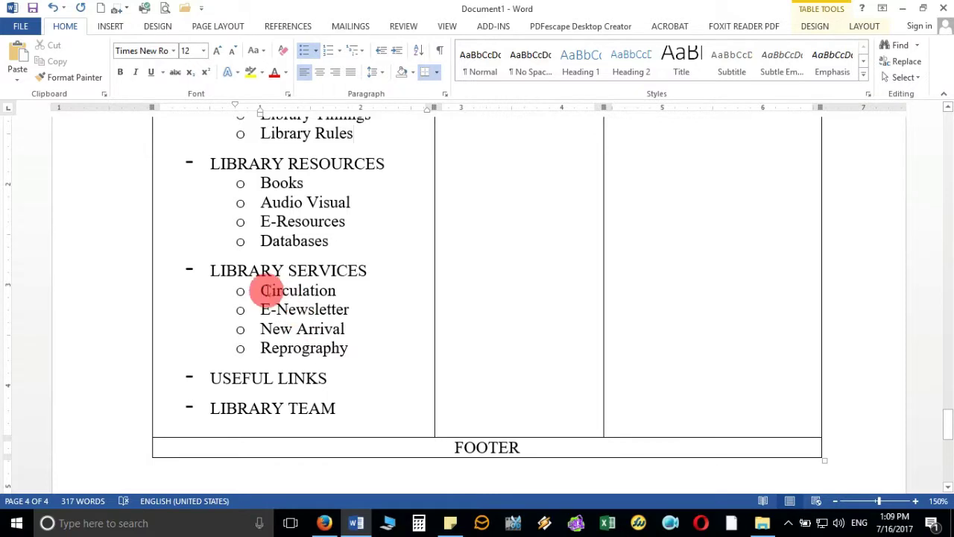
# Step: Leave the Word menu plan and return to the Joomla Control Panel in Firefox
pyautogui.click(335, 291)
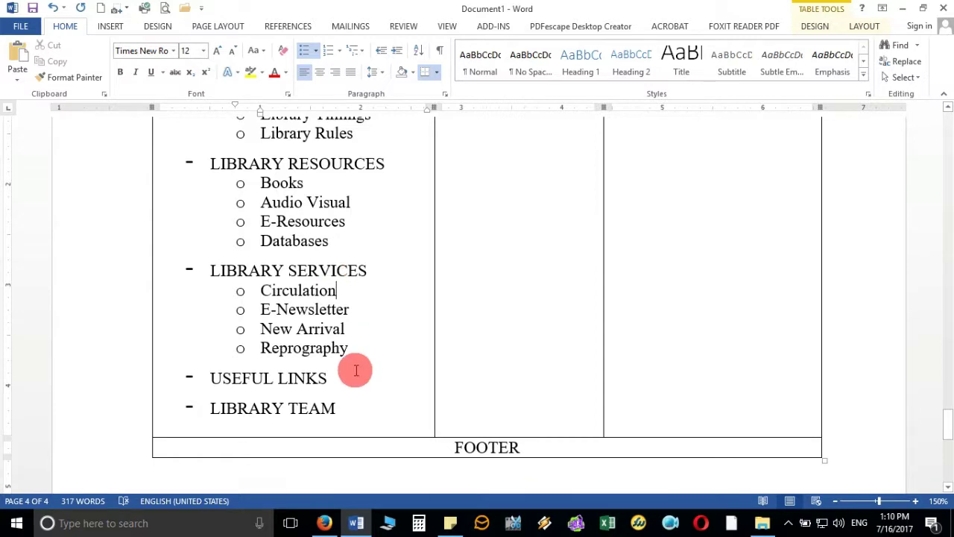
pyautogui.scroll(3, 364, 326)
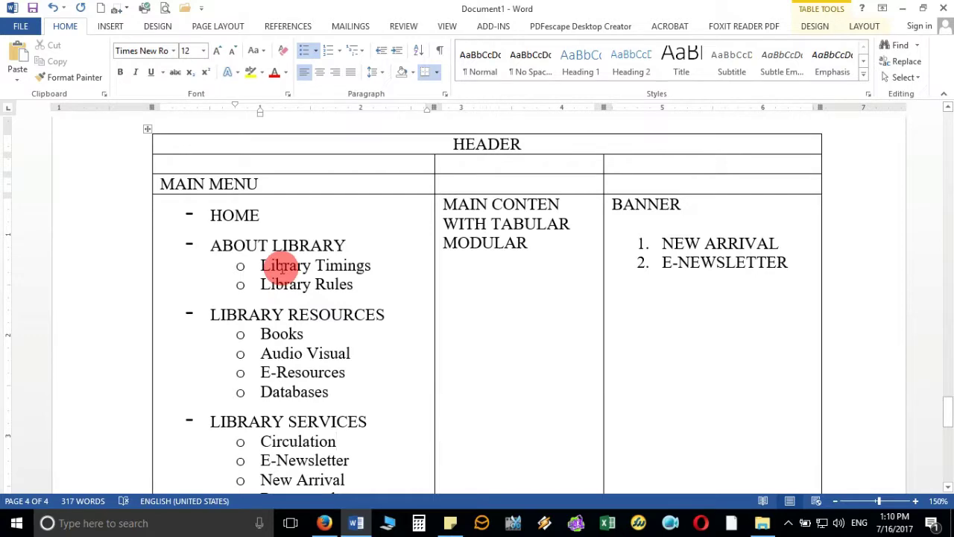
pyautogui.click(324, 523)
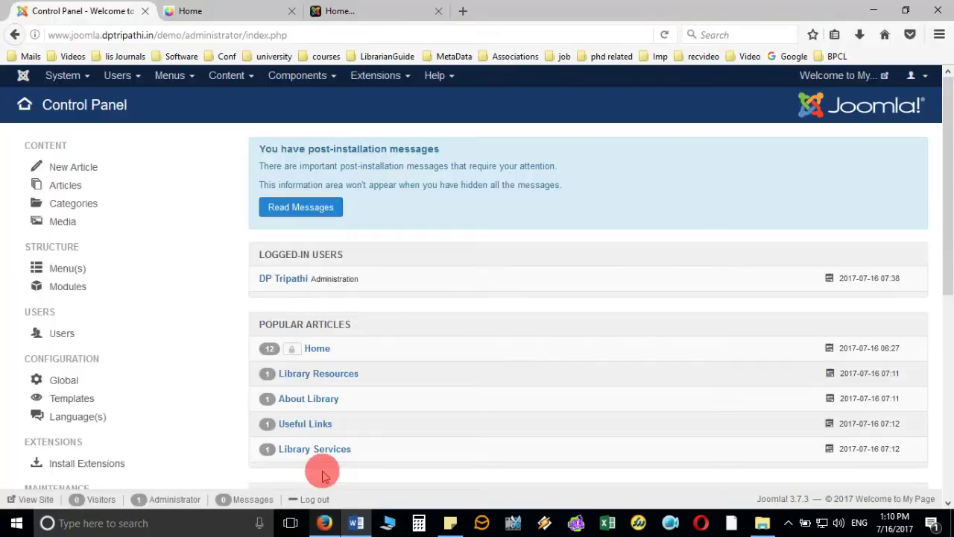
# Step: From Content > Articles, create and save a 'Library Timings' article, starting another
pyautogui.click(241, 75)
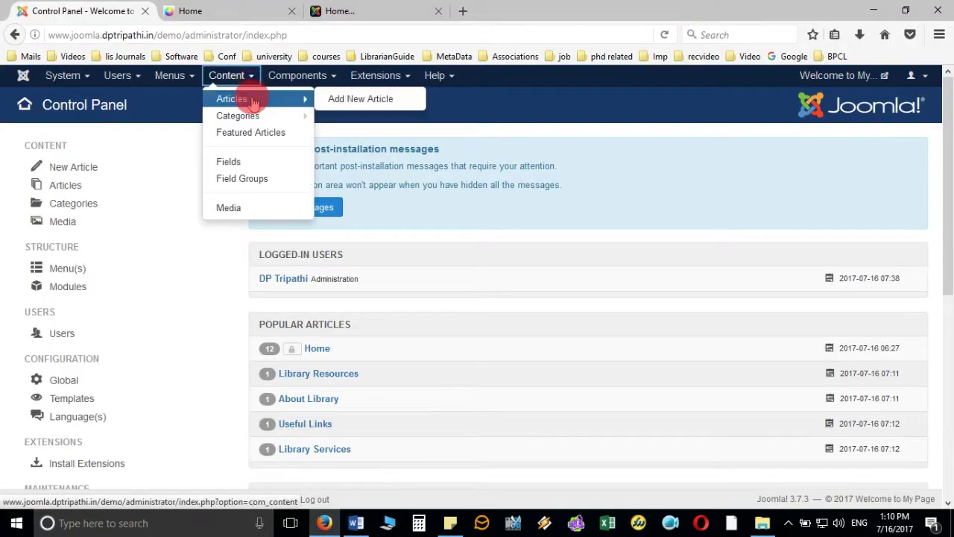
pyautogui.click(246, 97)
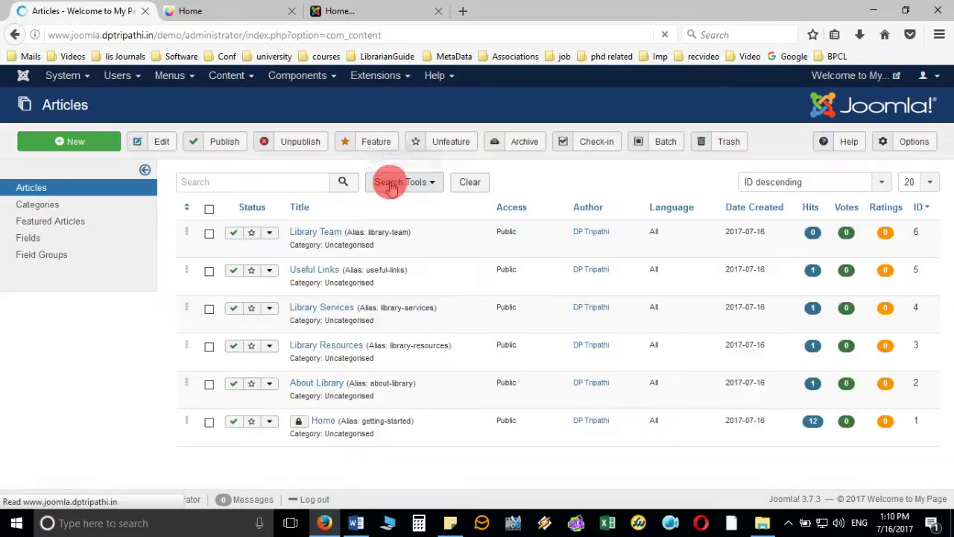
pyautogui.click(93, 142)
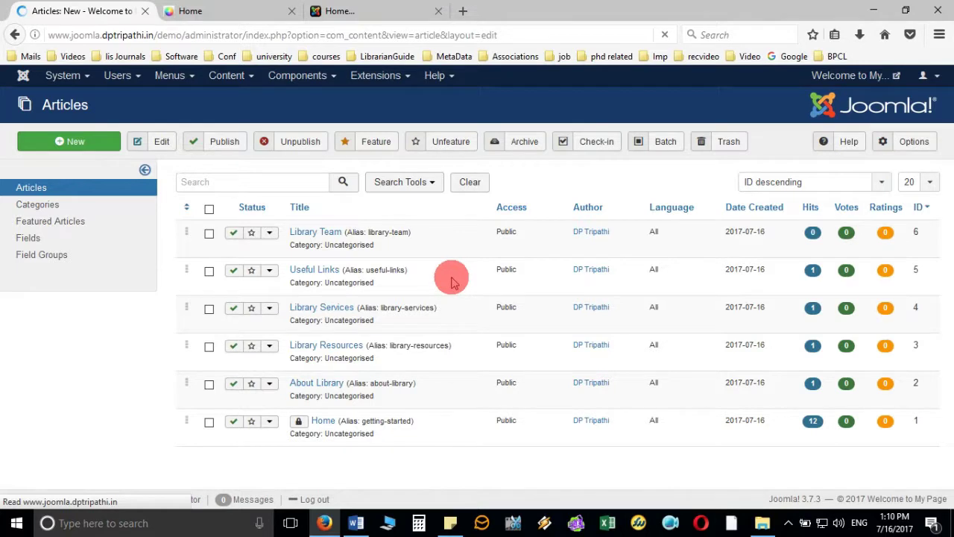
pyautogui.click(374, 185)
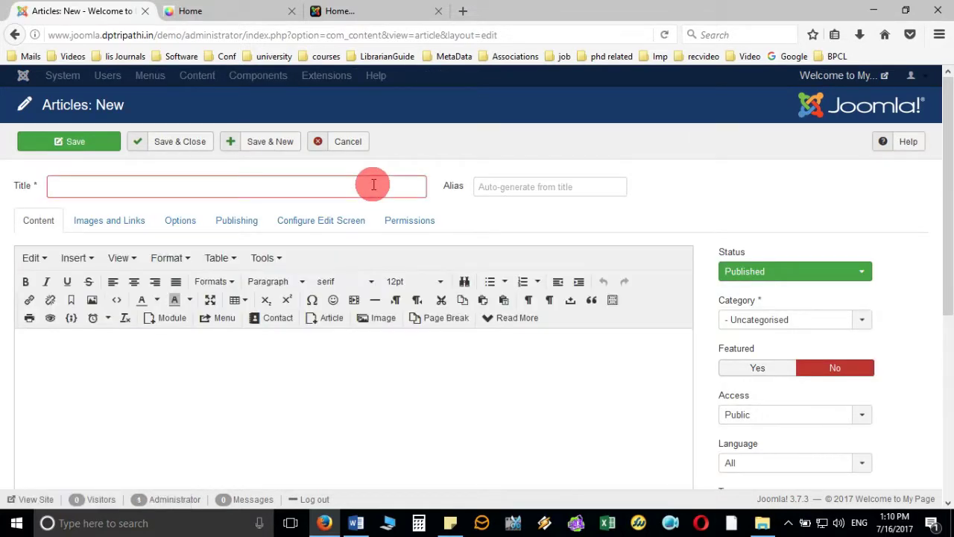
pyautogui.write('ibrary Timings')
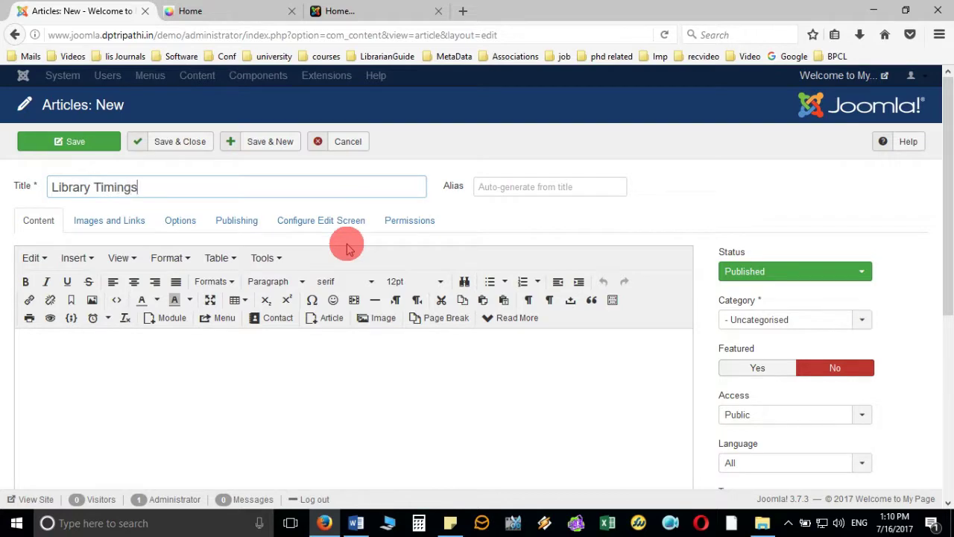
pyautogui.click(278, 144)
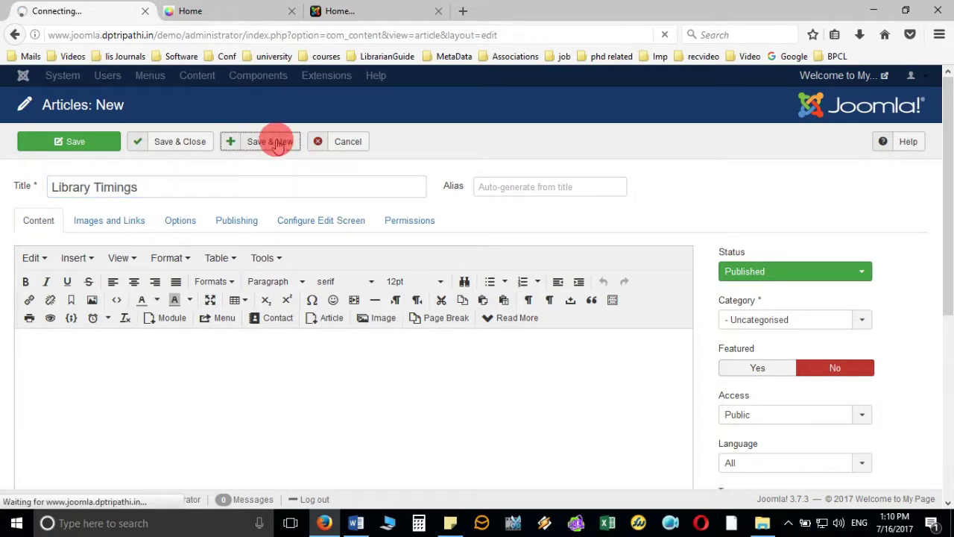
# Step: Create and save a 'Library Rules' article after checking the Word plan
pyautogui.click(356, 522)
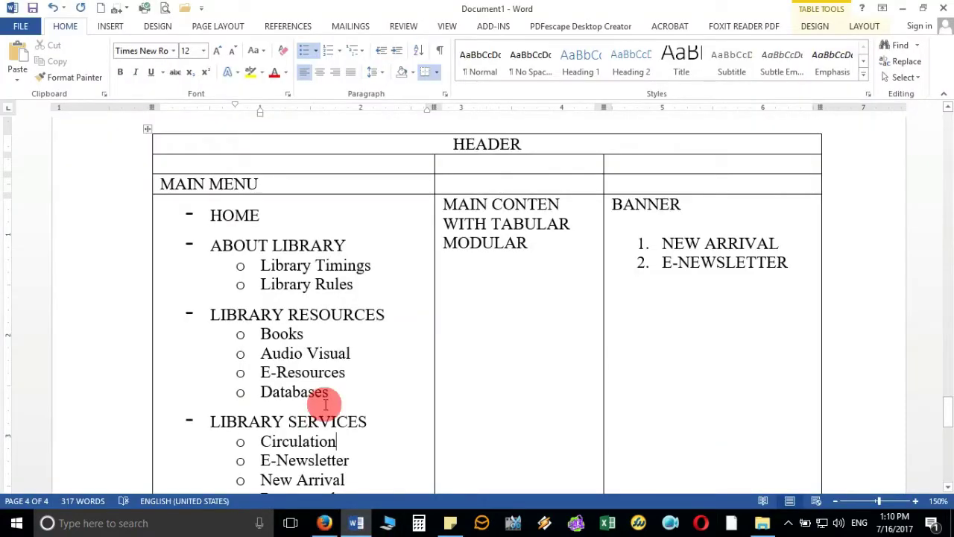
pyautogui.click(324, 522)
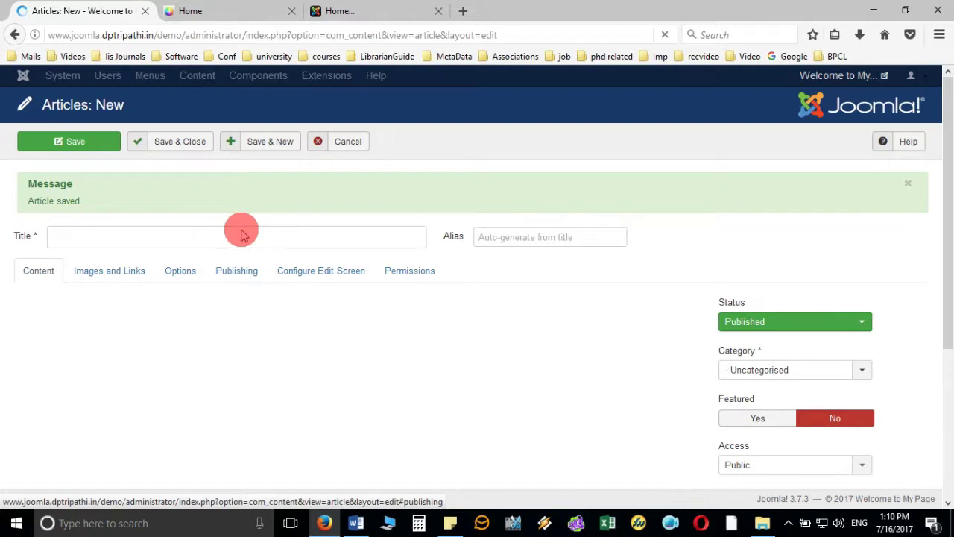
pyautogui.click(248, 237)
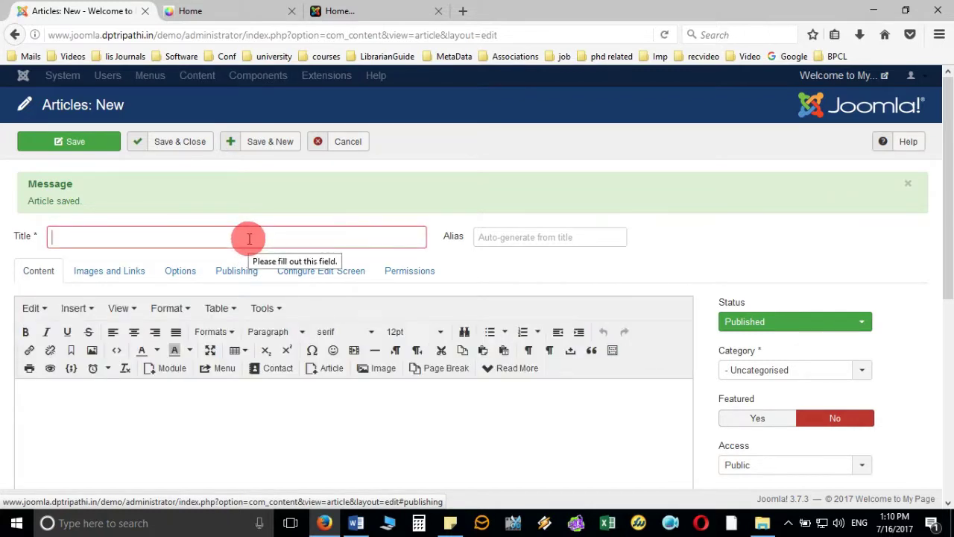
pyautogui.write('Library Rules')
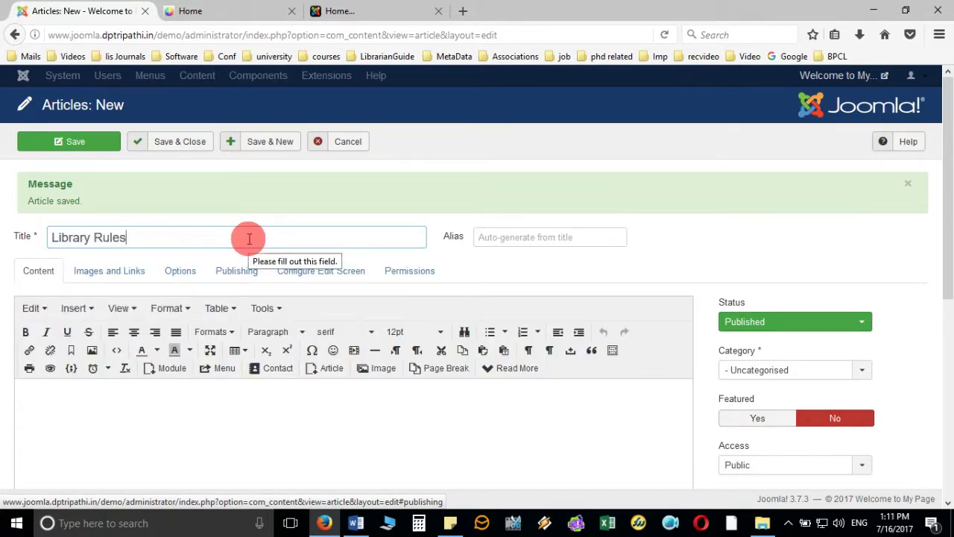
pyautogui.click(277, 146)
# Step: Create and save a 'Books' article, using the Word plan for the title
pyautogui.click(363, 523)
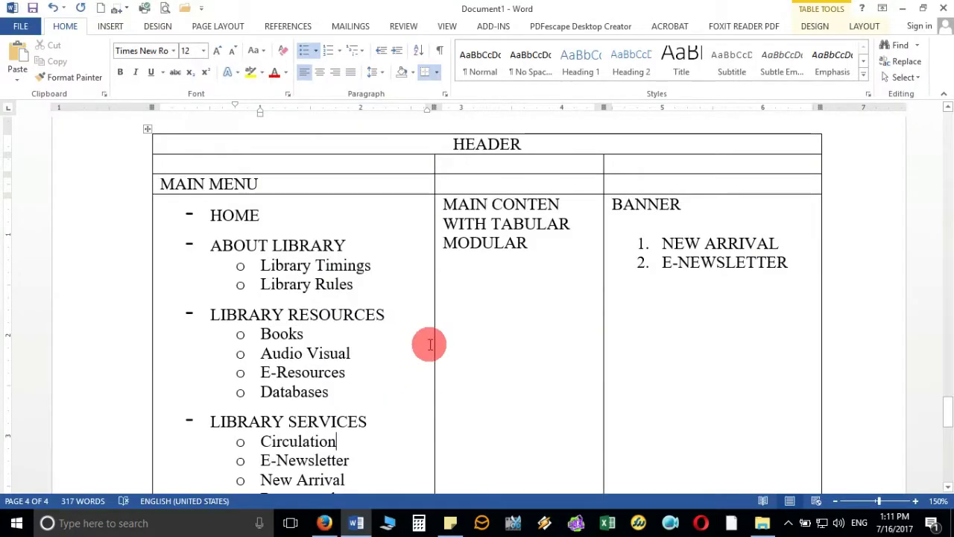
pyautogui.scroll(-5, 431, 345)
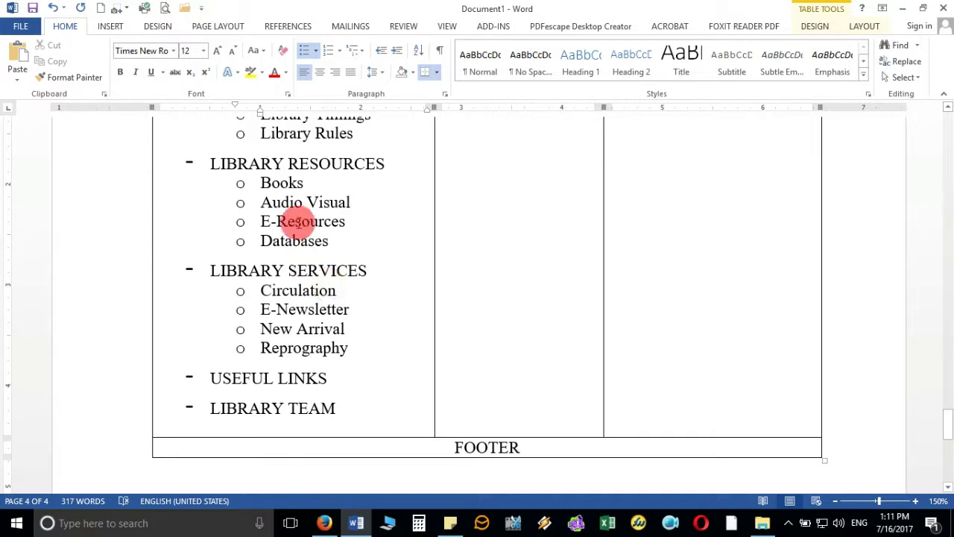
pyautogui.click(326, 522)
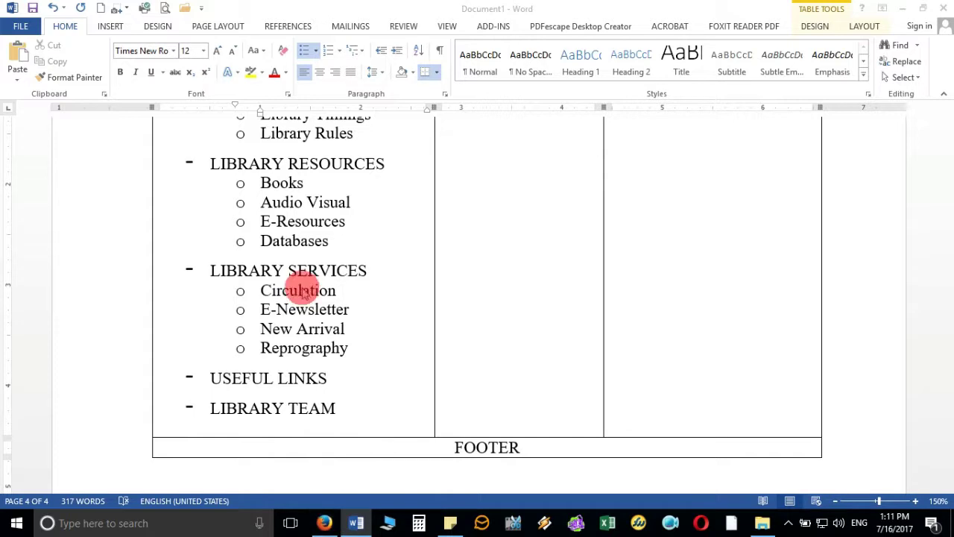
pyautogui.click(247, 237)
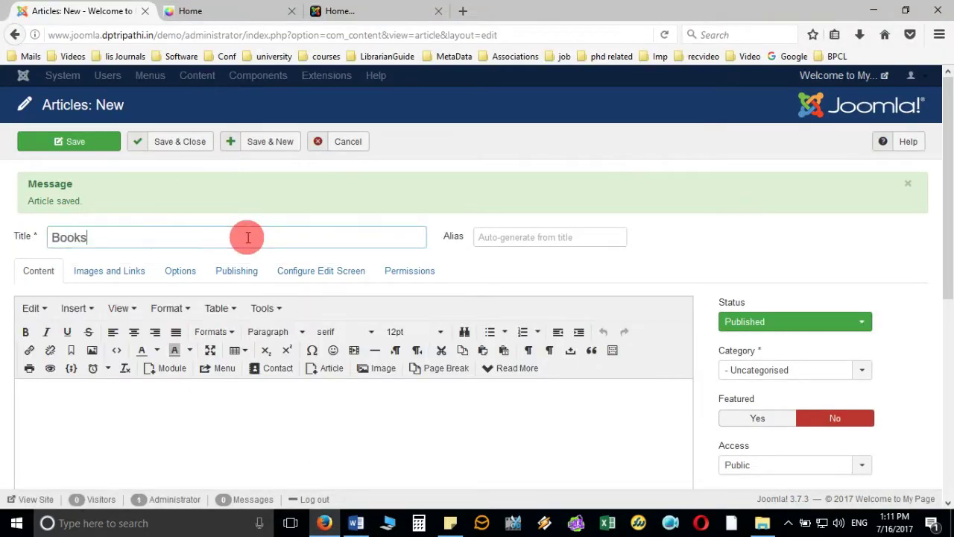
pyautogui.click(276, 146)
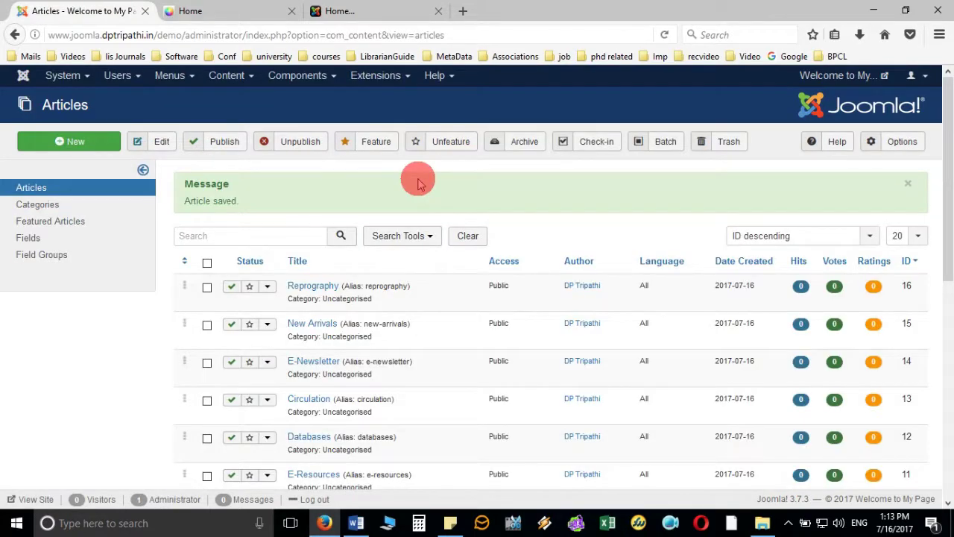
pyautogui.scroll(-4, 419, 185)
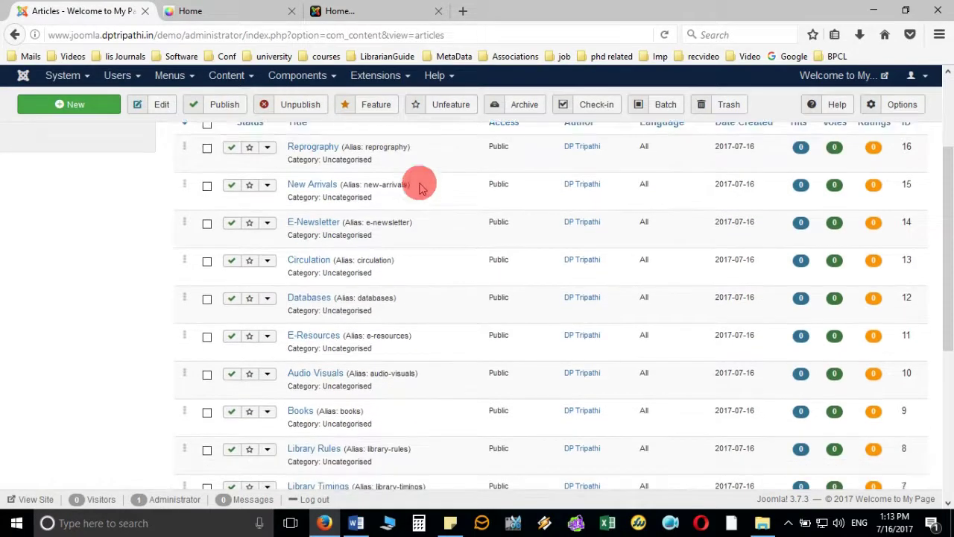
# Step: Start a new item in Menus > Main Menu, checking the Word plan before filling it in
pyautogui.scroll(4, 337, 322)
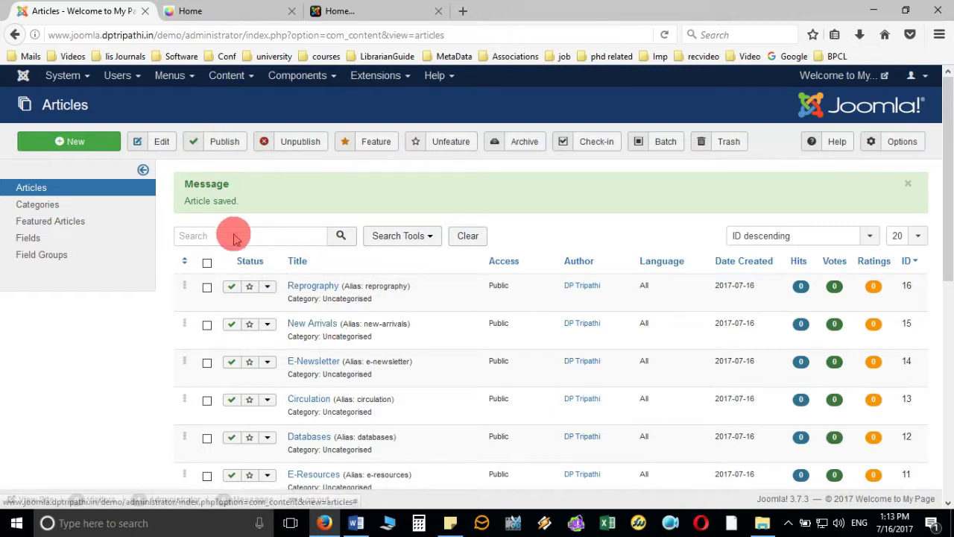
pyautogui.click(190, 82)
pyautogui.click(209, 171)
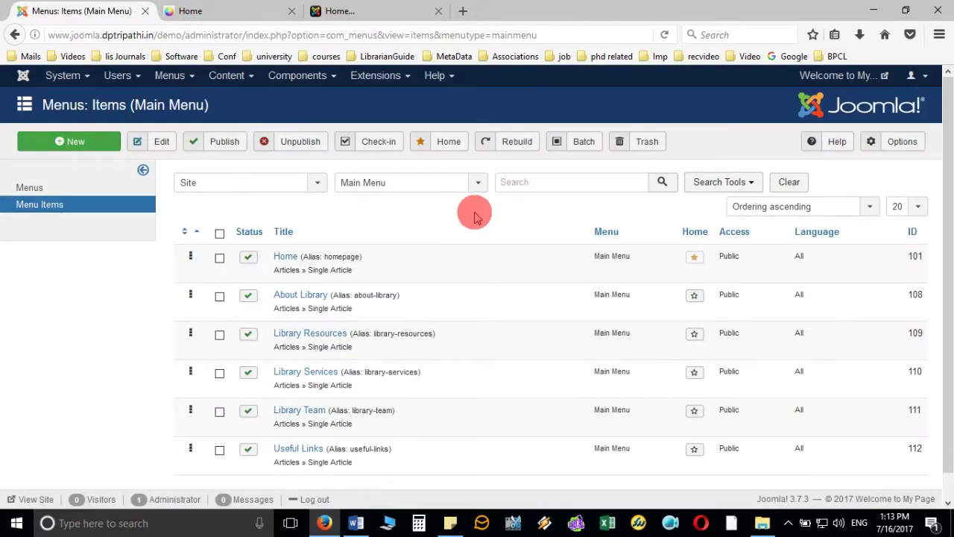
pyautogui.click(96, 148)
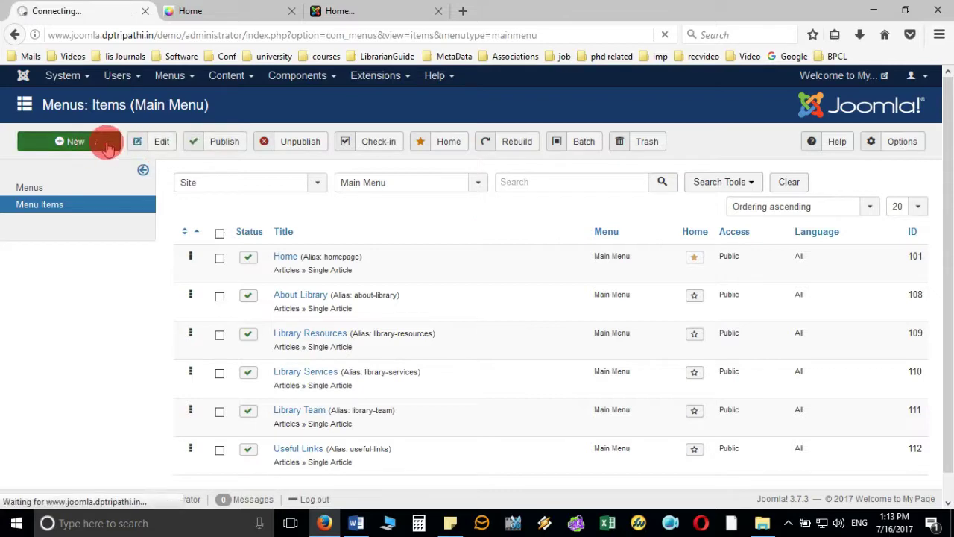
pyautogui.click(355, 523)
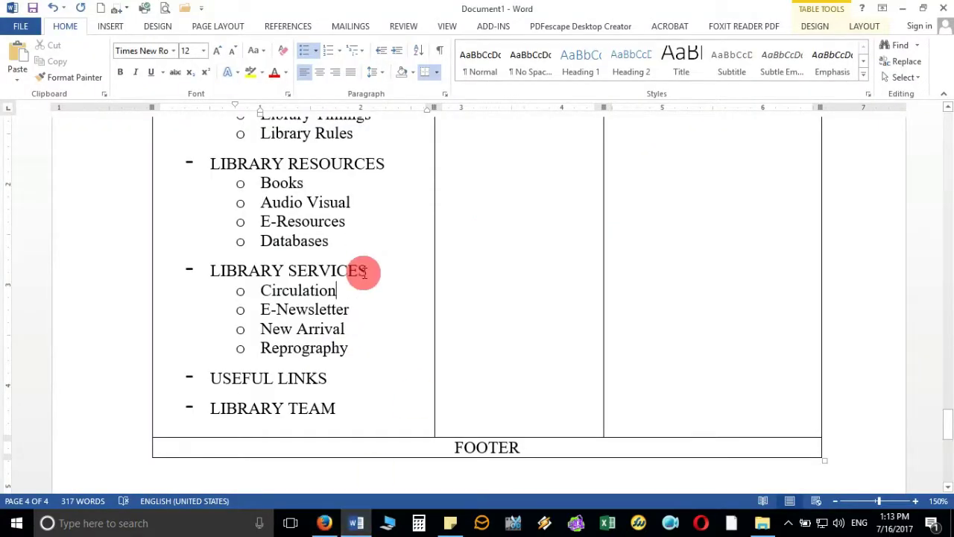
pyautogui.scroll(4, 366, 272)
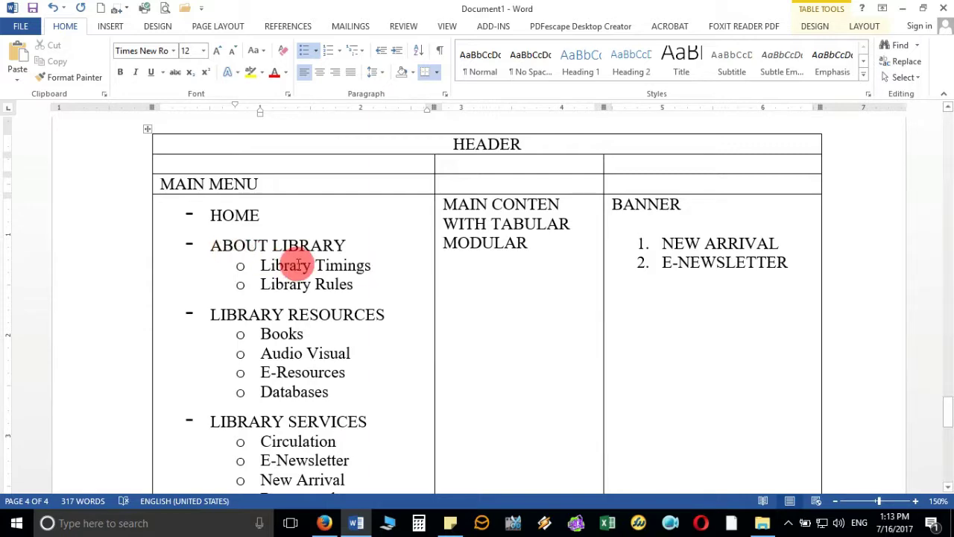
pyautogui.click(326, 525)
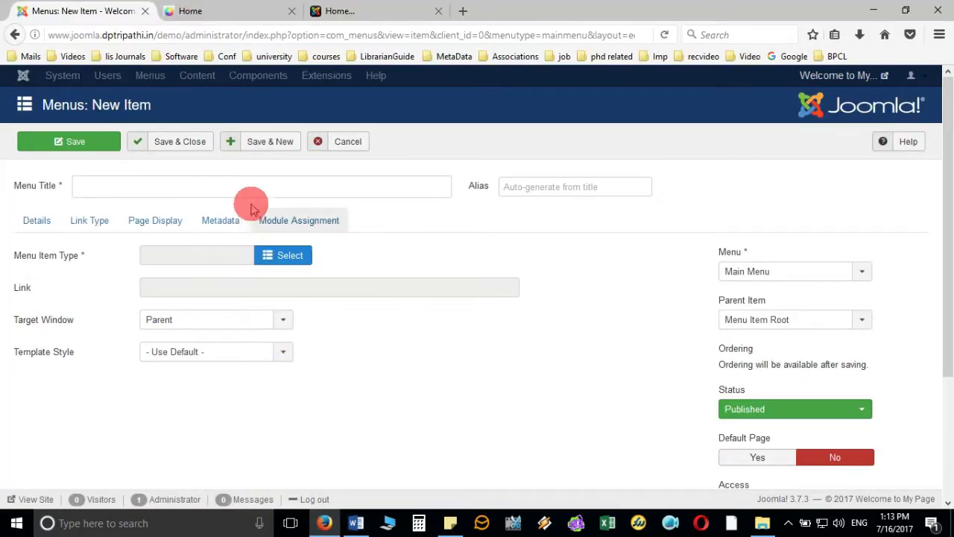
# Step: Title the menu item 'Library Timings' and make its type Single Article
pyautogui.click(253, 181)
pyautogui.write('Library Ti')
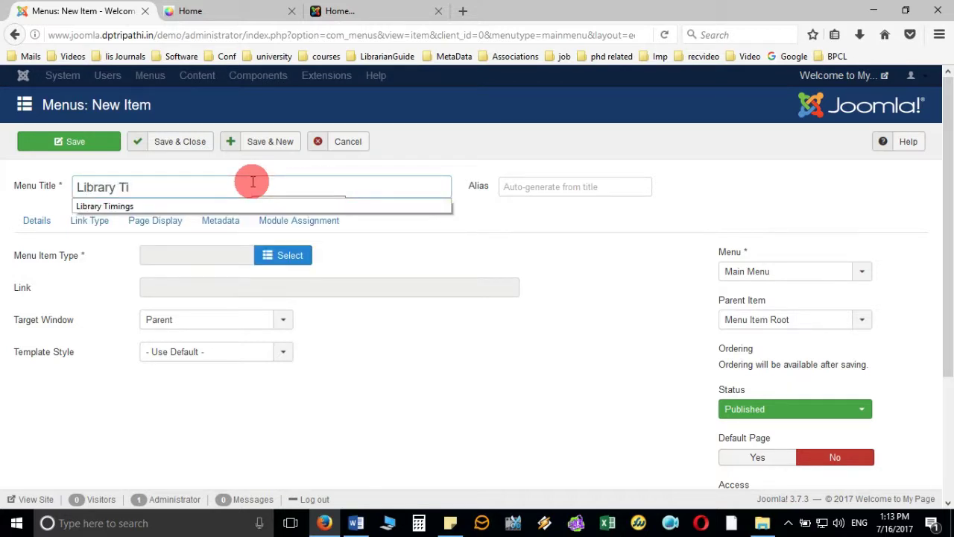
pyautogui.write('mings')
pyautogui.click(277, 256)
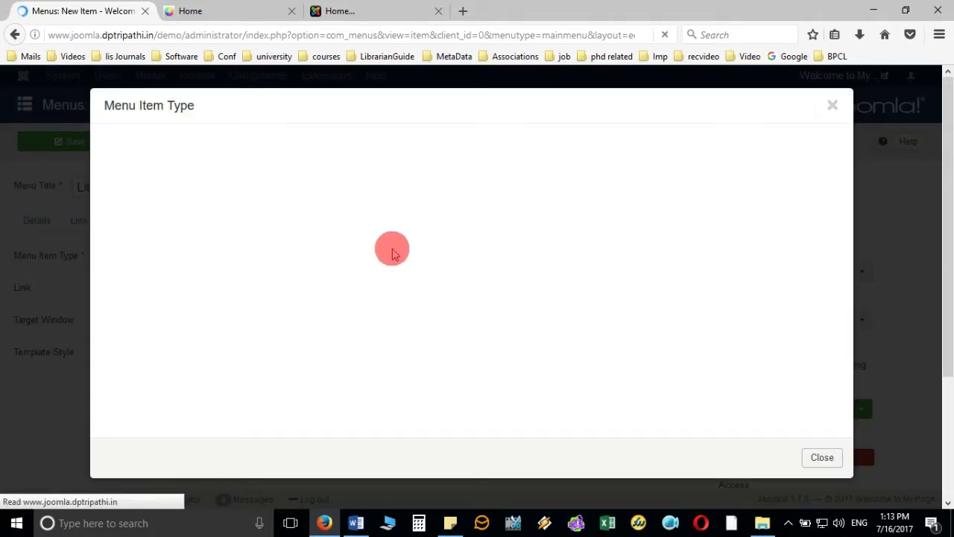
pyautogui.click(133, 144)
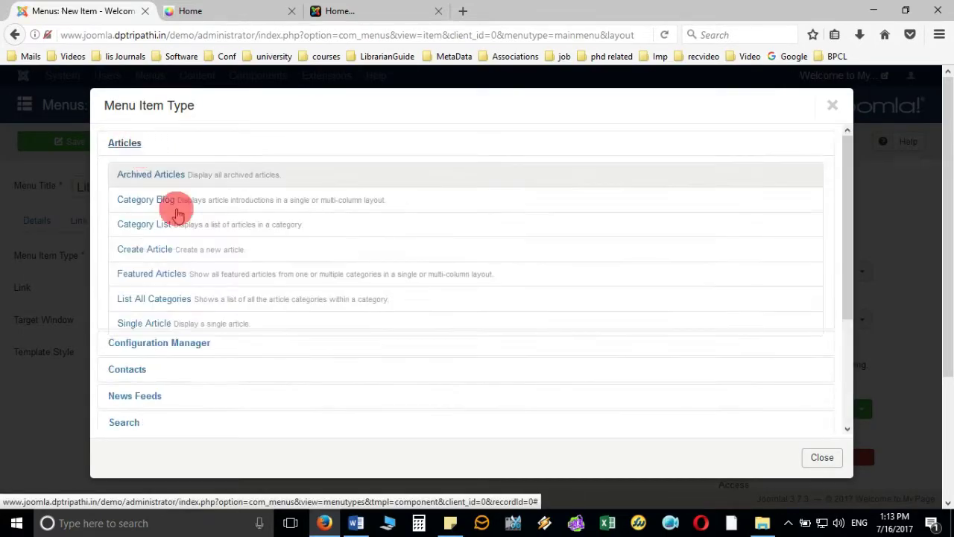
pyautogui.click(149, 327)
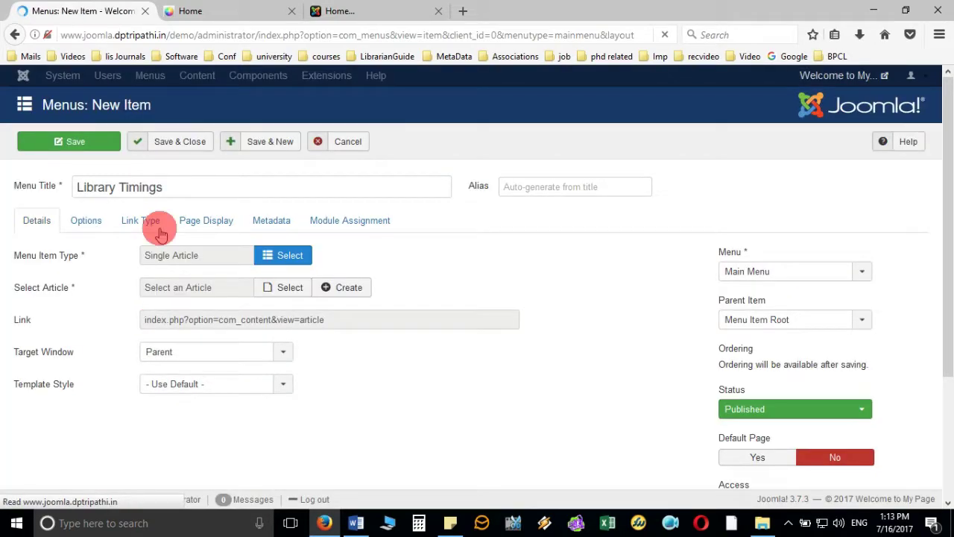
pyautogui.click(30, 221)
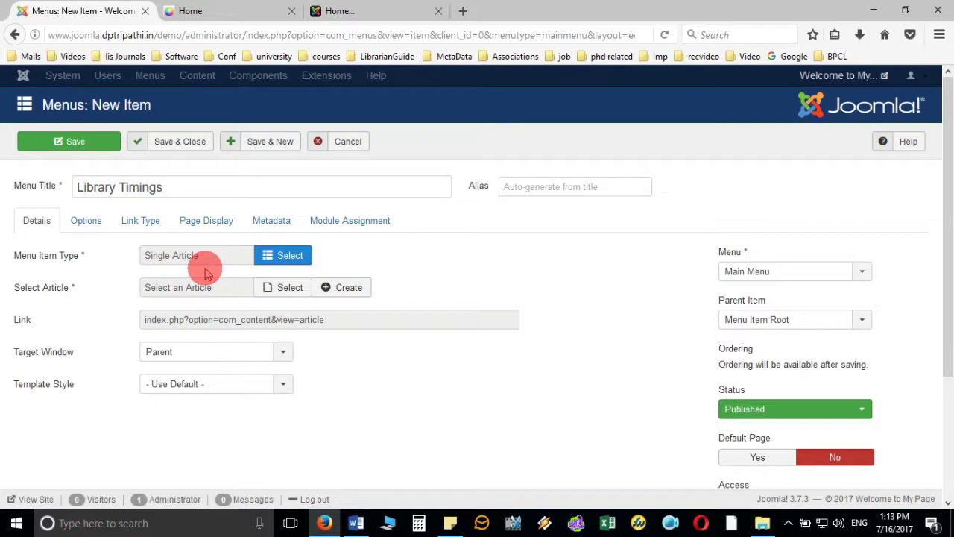
# Step: Link the item to the Library Timings article and set About Library as its parent
pyautogui.click(284, 289)
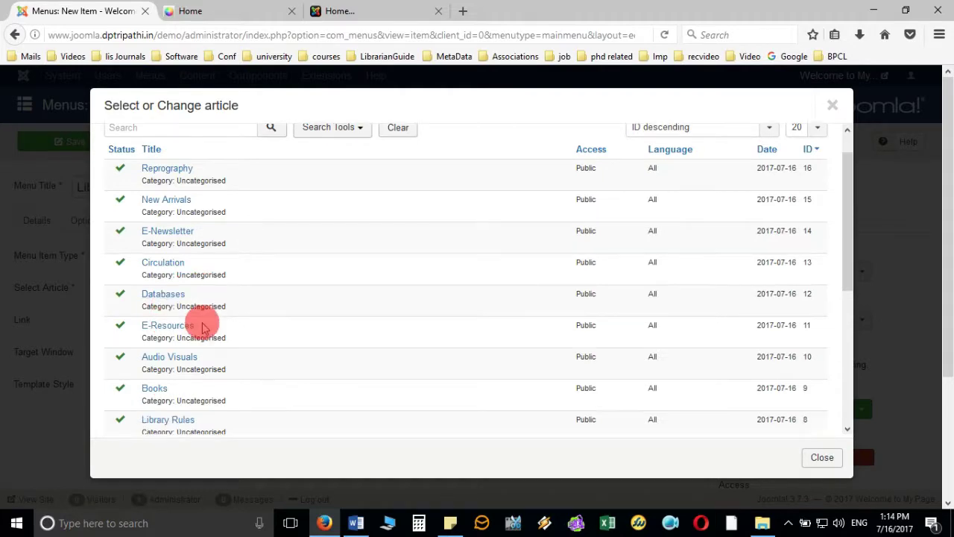
pyautogui.scroll(-5, 201, 321)
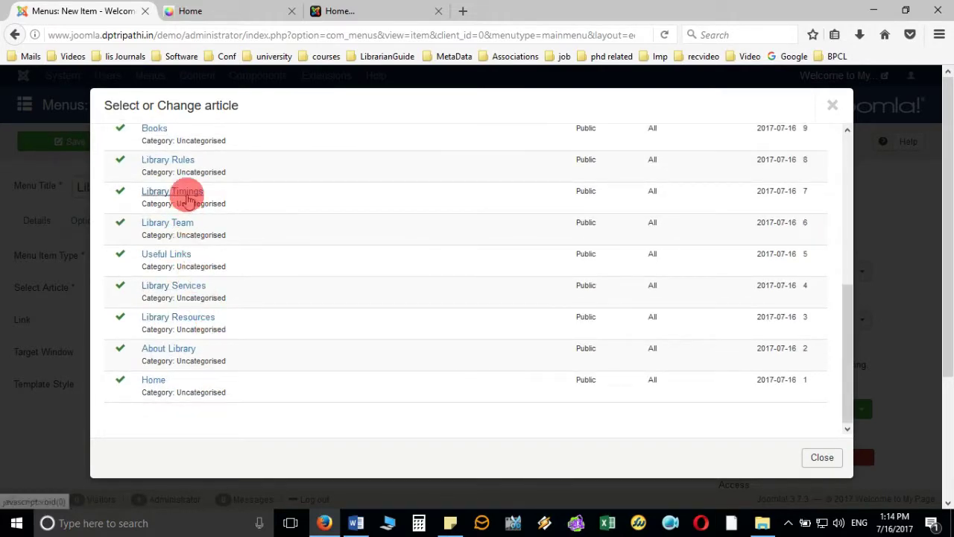
pyautogui.click(186, 195)
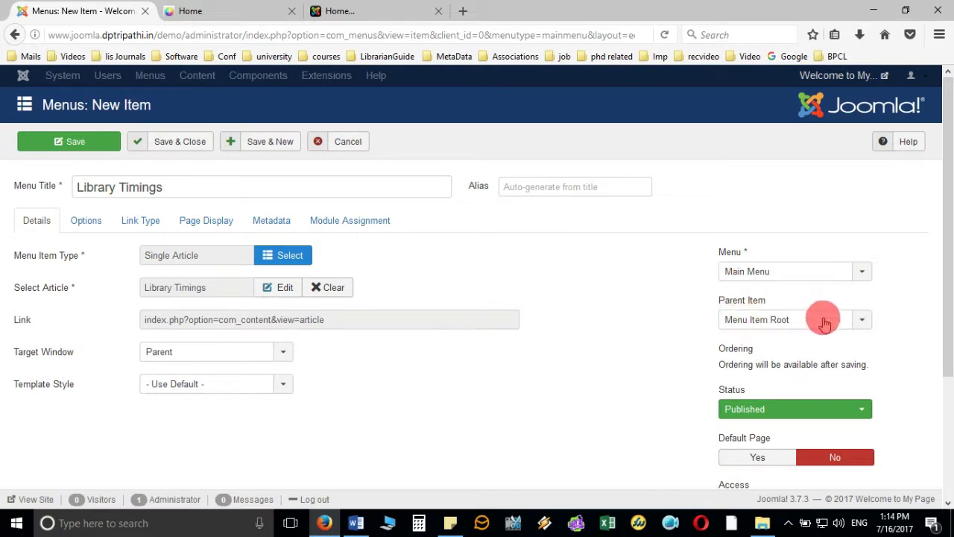
pyautogui.click(855, 322)
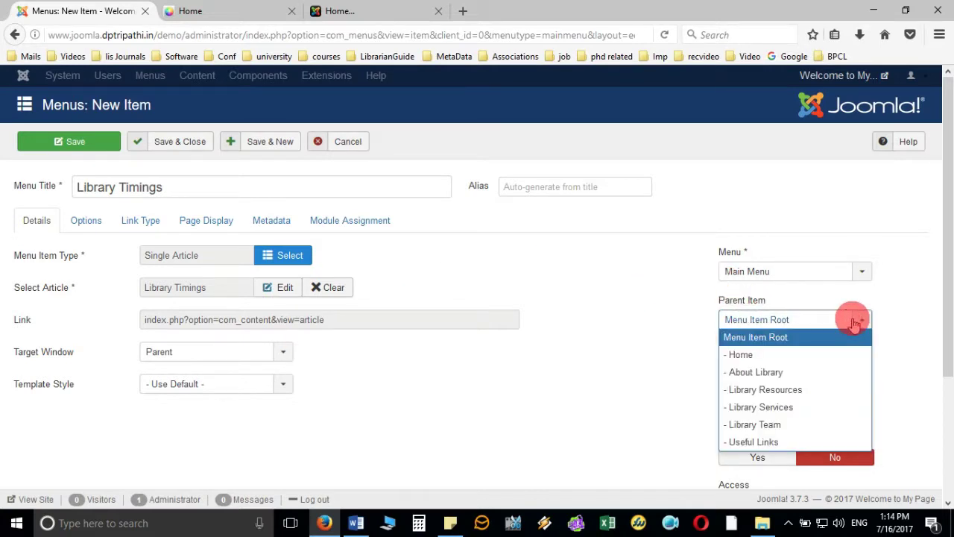
pyautogui.click(840, 377)
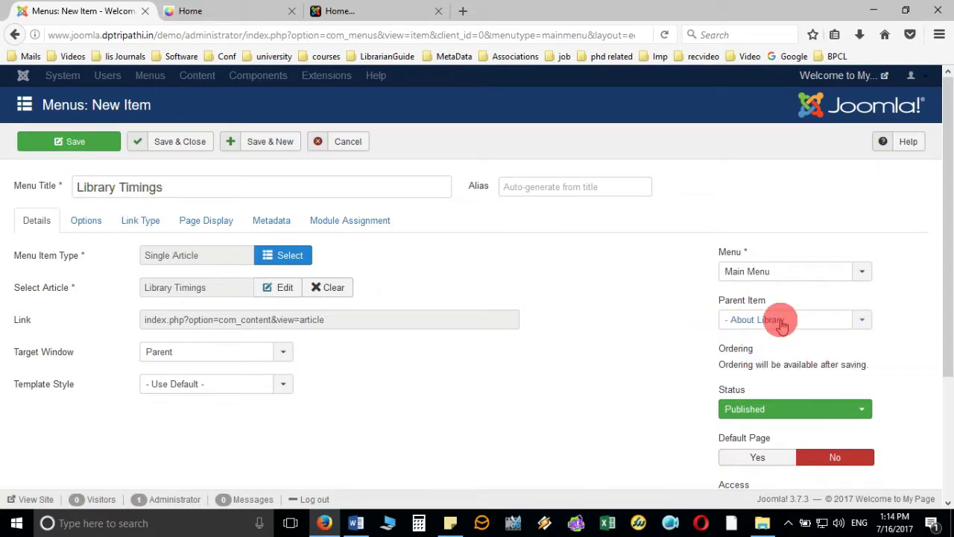
# Step: Hide title, intro text, info title, category, parent and associations, with links off and info position Split
pyautogui.click(87, 224)
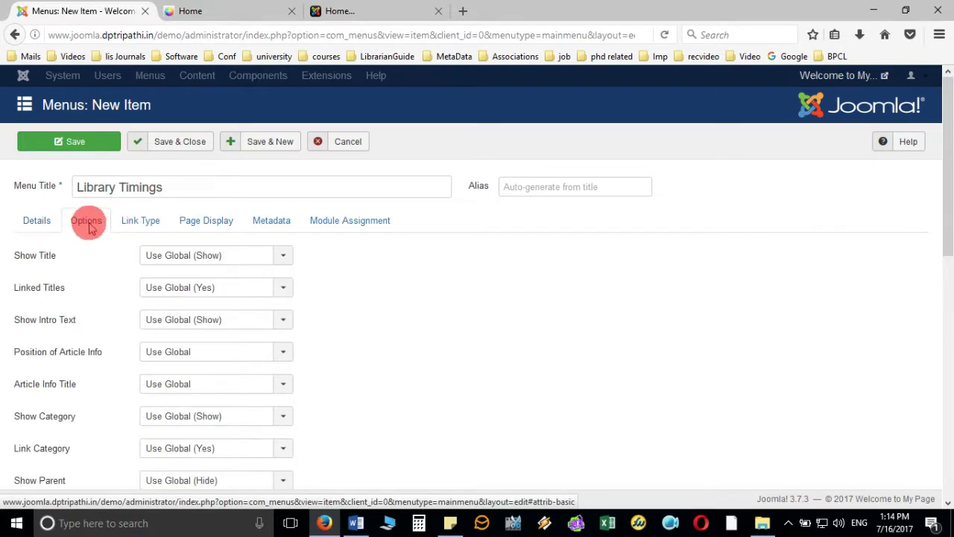
pyautogui.click(241, 263)
pyautogui.click(251, 306)
pyautogui.click(266, 297)
pyautogui.click(256, 336)
pyautogui.click(252, 354)
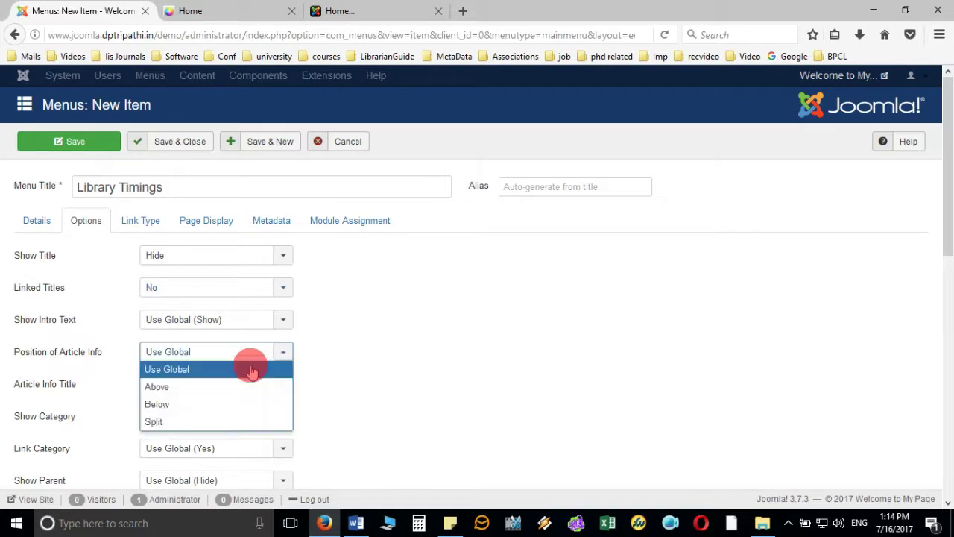
pyautogui.click(252, 318)
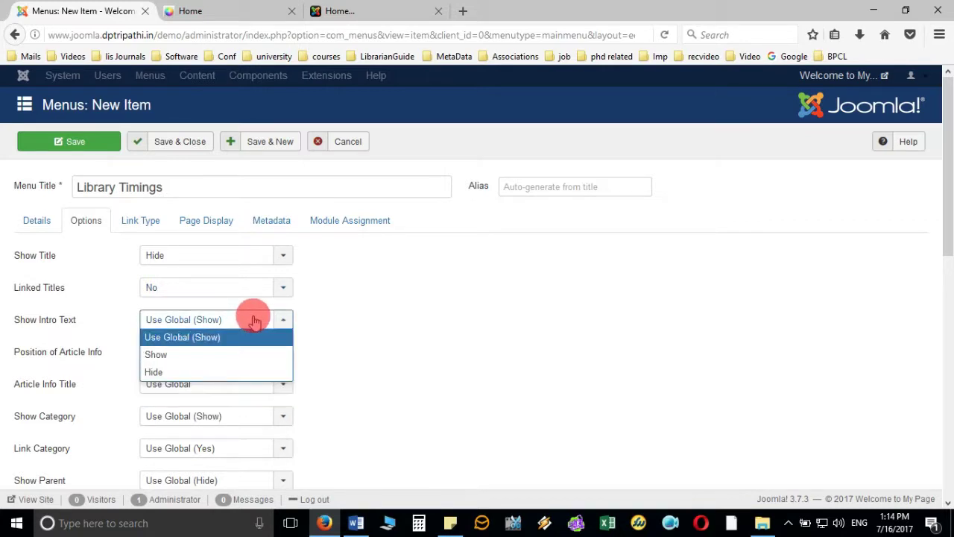
pyautogui.click(247, 375)
pyautogui.scroll(-2, 369, 316)
pyautogui.click(260, 196)
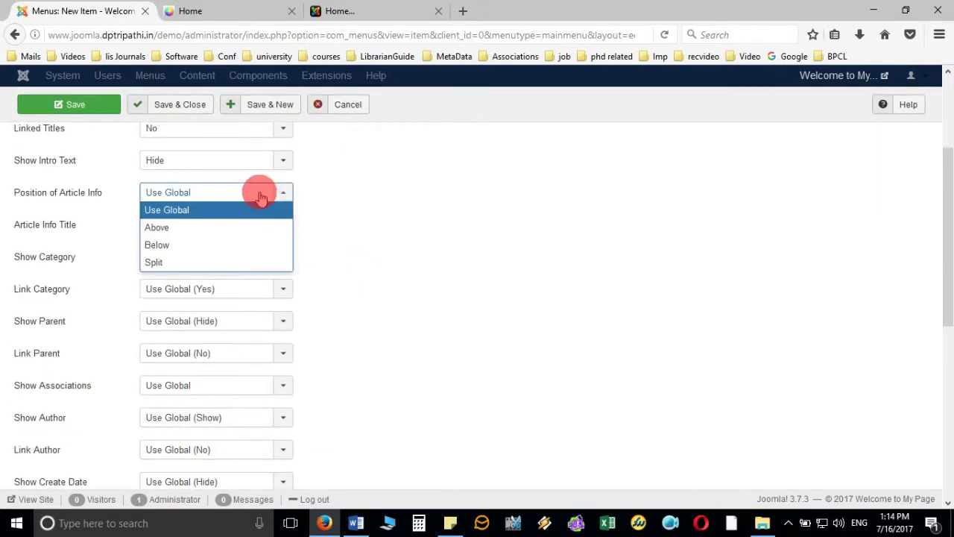
pyautogui.click(247, 261)
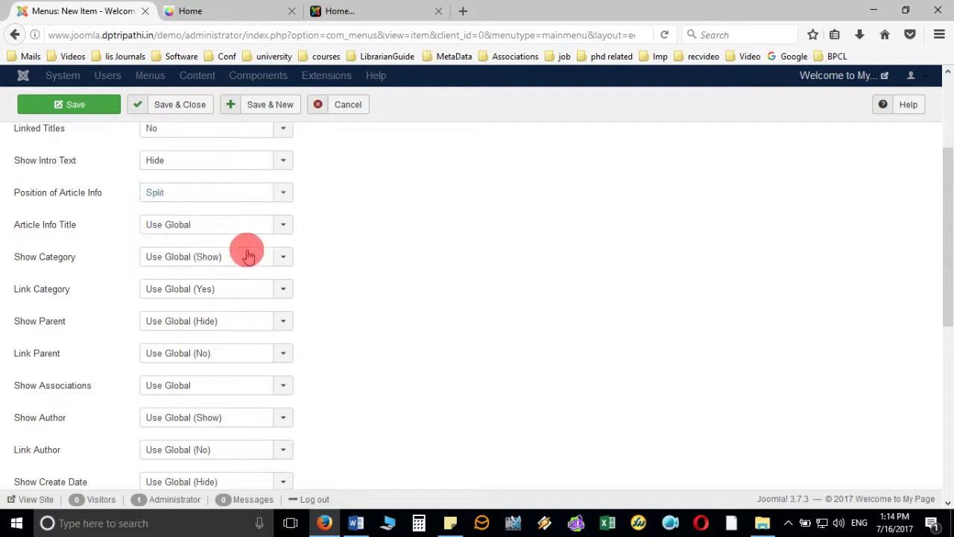
pyautogui.click(247, 194)
pyautogui.click(336, 204)
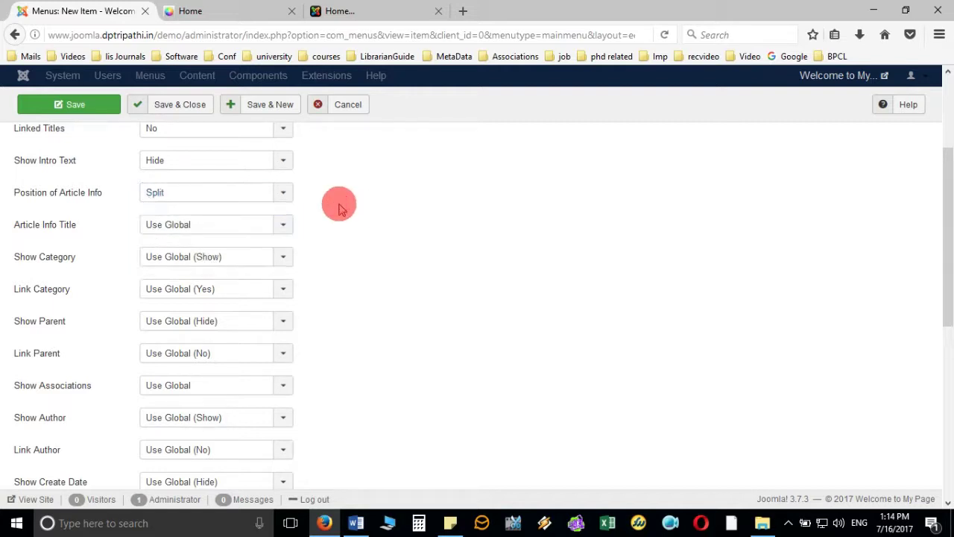
pyautogui.click(244, 228)
pyautogui.click(229, 277)
pyautogui.click(241, 257)
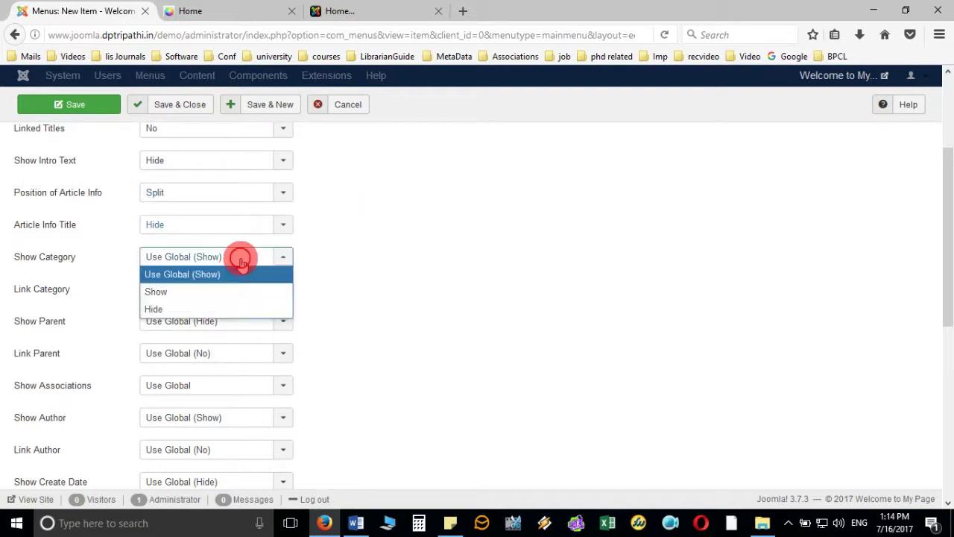
pyautogui.click(241, 309)
pyautogui.click(241, 287)
pyautogui.click(249, 338)
pyautogui.click(254, 321)
pyautogui.click(246, 372)
pyautogui.click(251, 352)
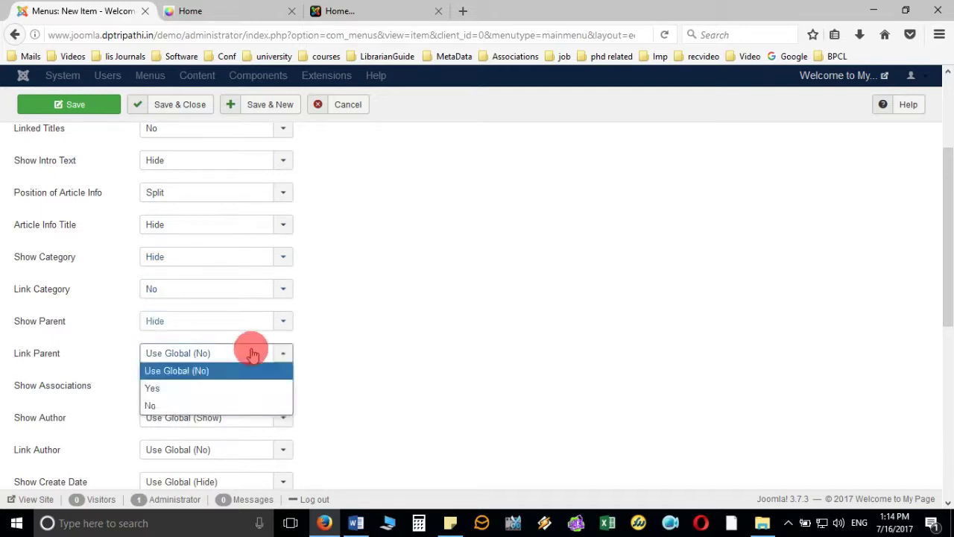
pyautogui.click(249, 406)
pyautogui.click(251, 383)
pyautogui.click(241, 440)
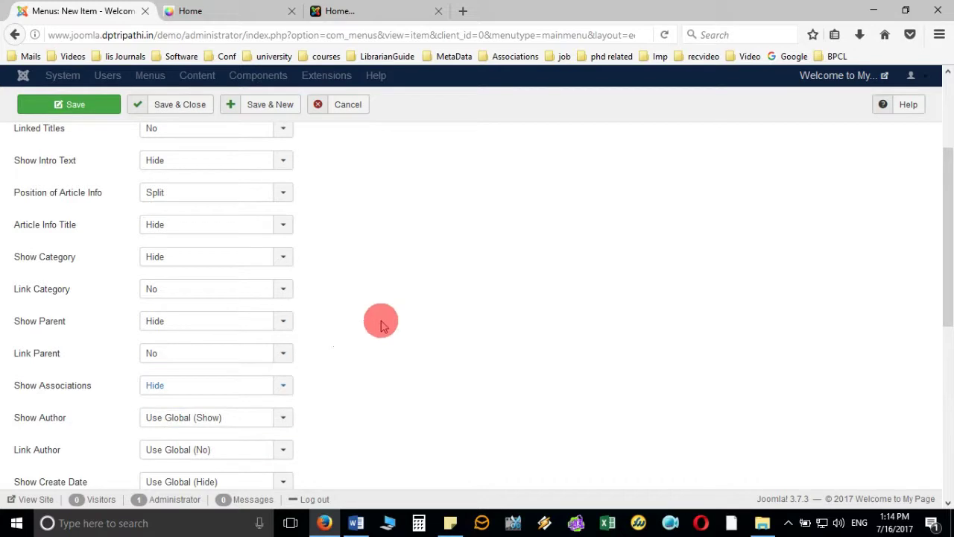
pyautogui.scroll(-3, 380, 325)
# Step: Hide the author (unlinked), create, modify and publish dates, navigation, voting, icons and print
pyautogui.click(264, 179)
pyautogui.click(256, 233)
pyautogui.click(251, 216)
pyautogui.click(241, 261)
pyautogui.click(246, 250)
pyautogui.click(245, 294)
pyautogui.click(249, 275)
pyautogui.click(246, 324)
pyautogui.click(246, 314)
pyautogui.click(247, 358)
pyautogui.click(246, 337)
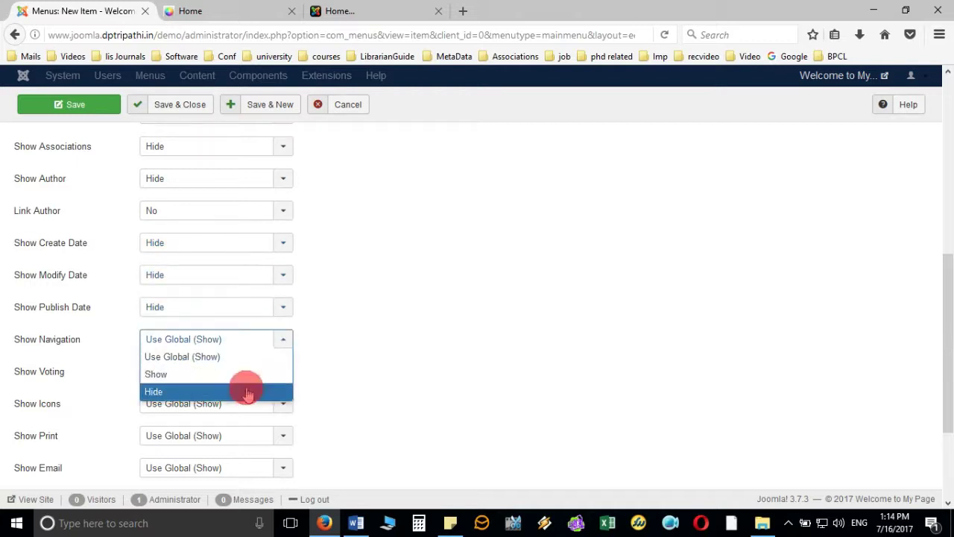
pyautogui.click(247, 392)
pyautogui.click(249, 371)
pyautogui.click(246, 423)
pyautogui.click(246, 407)
pyautogui.click(244, 454)
pyautogui.click(247, 438)
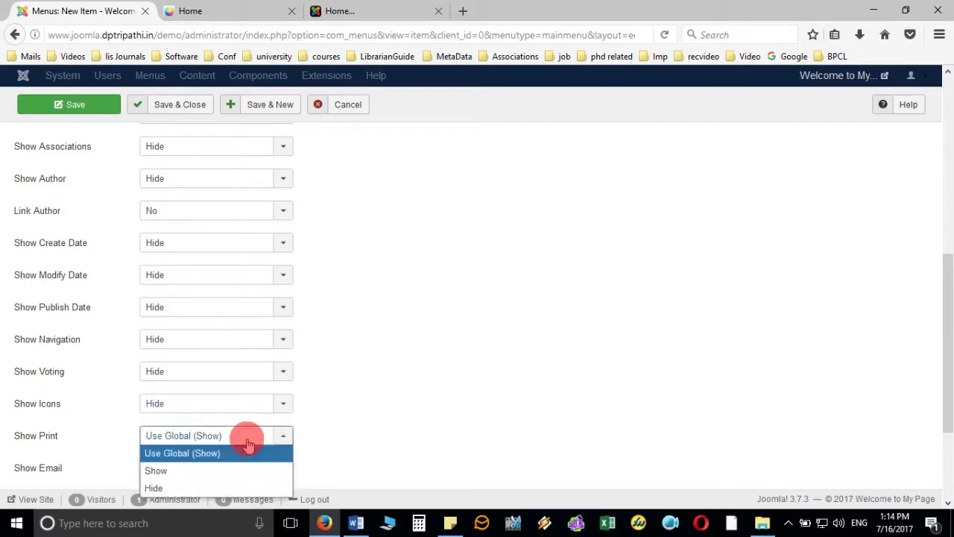
pyautogui.click(246, 488)
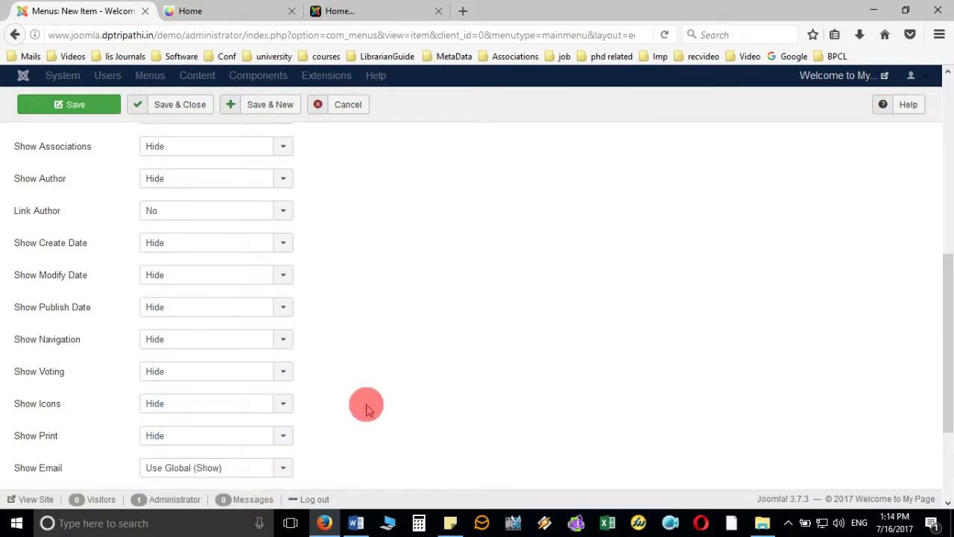
pyautogui.scroll(10, 366, 409)
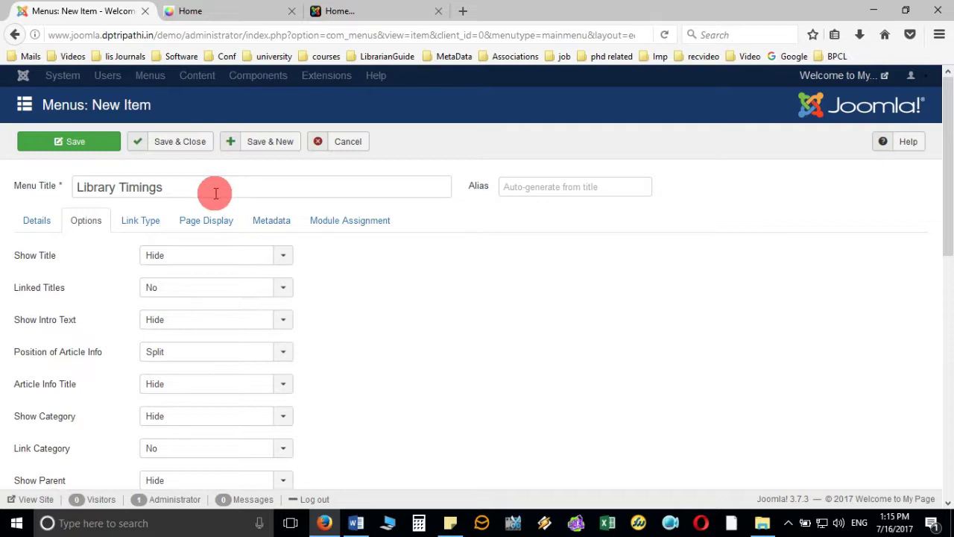
# Step: Save the Library Timings menu item, review the Menu Items list, and view the site front page
pyautogui.click(252, 147)
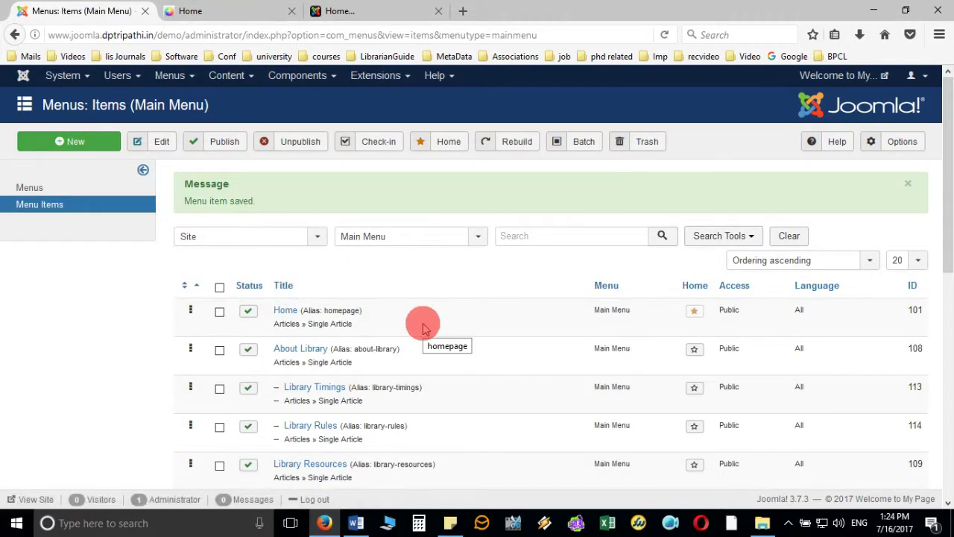
pyautogui.scroll(-3, 422, 325)
pyautogui.scroll(-3, 425, 321)
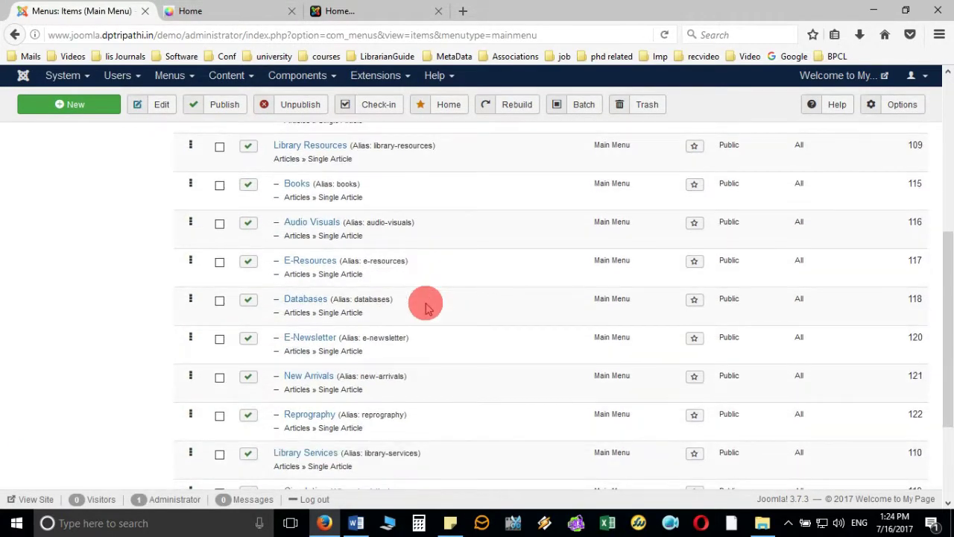
pyautogui.scroll(-2, 426, 303)
pyautogui.scroll(6, 426, 303)
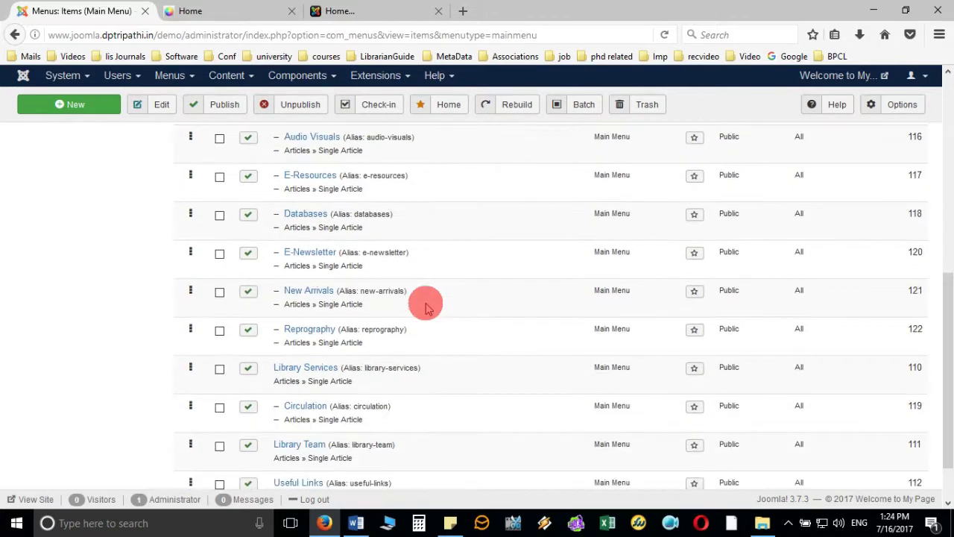
pyautogui.click(223, 11)
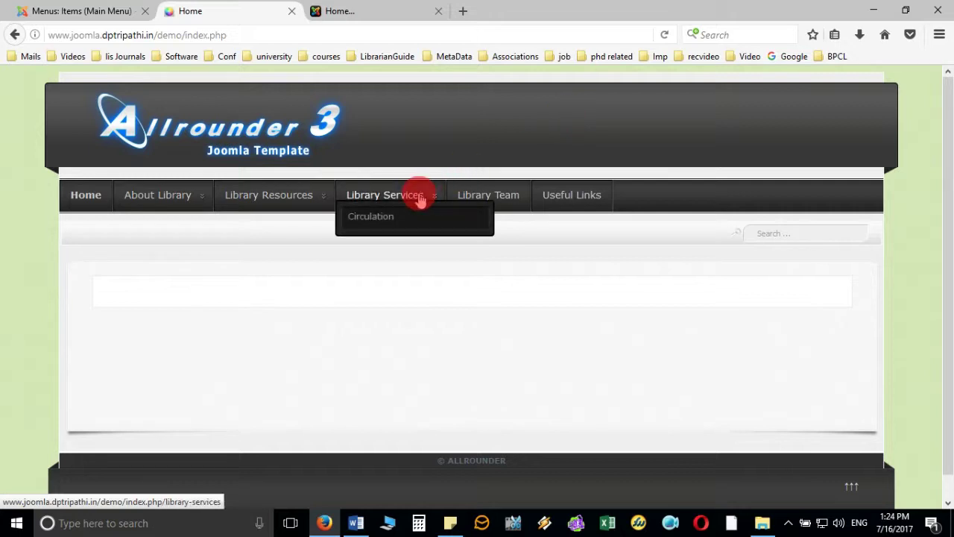
# Step: View the Library Timings and Library Rules pages under About Library on the front end
pyautogui.moveTo(295, 199)
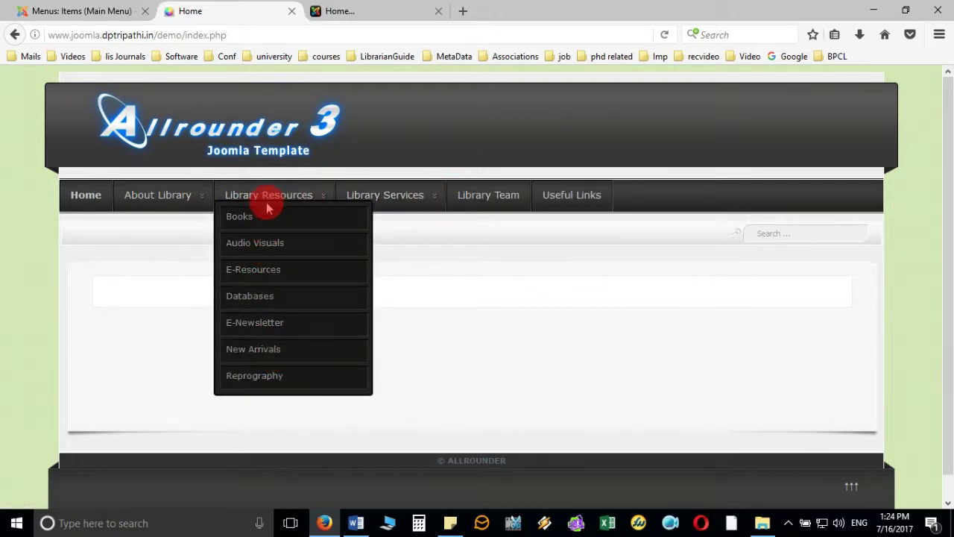
pyautogui.moveTo(182, 205)
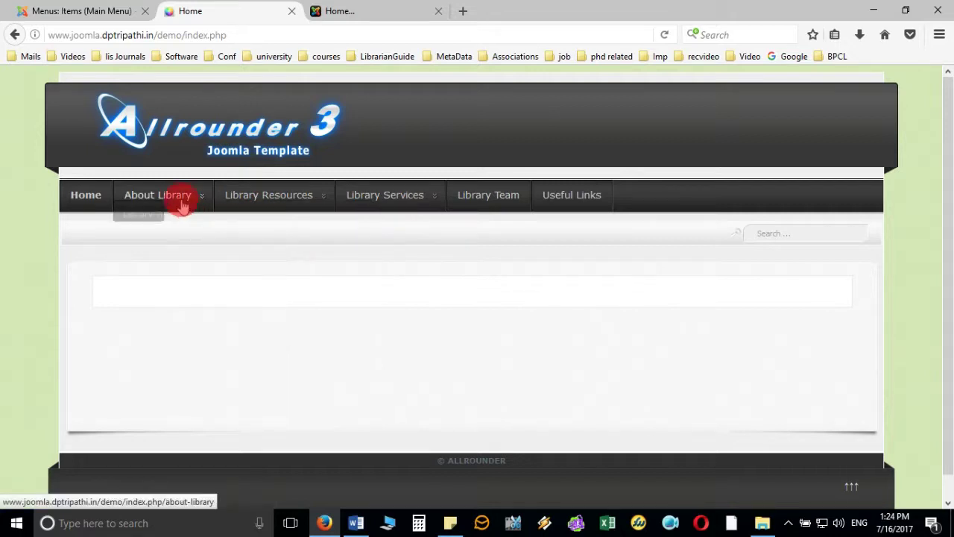
pyautogui.moveTo(399, 209)
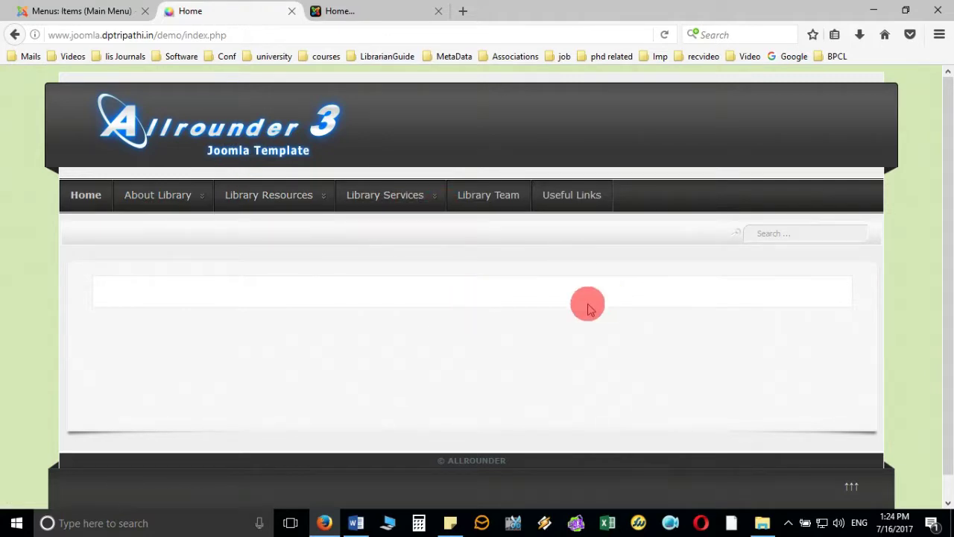
pyautogui.moveTo(160, 200)
pyautogui.click(164, 222)
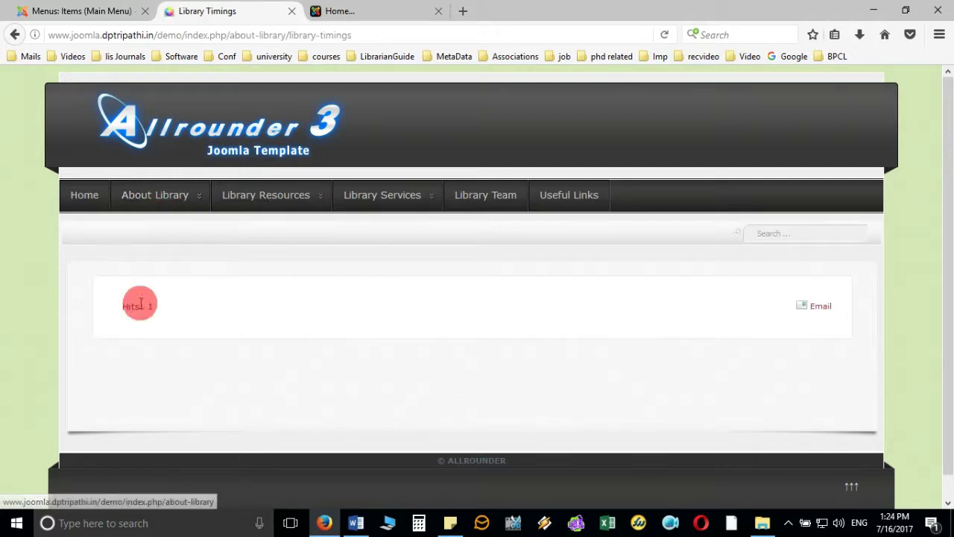
pyautogui.moveTo(160, 196)
pyautogui.click(147, 252)
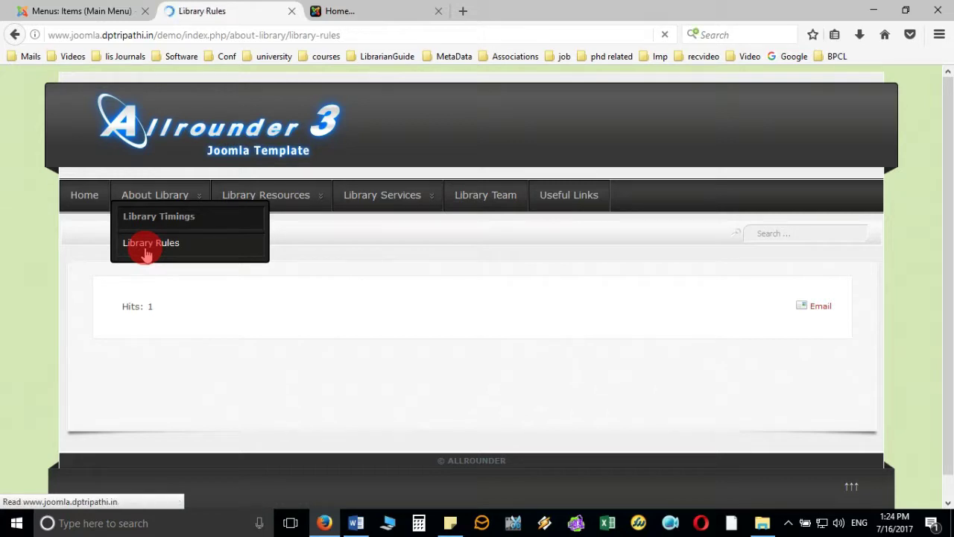
# Step: View the Books and E-Newsletter pages under Library Resources, ending back on Books
pyautogui.moveTo(267, 206)
pyautogui.click(255, 225)
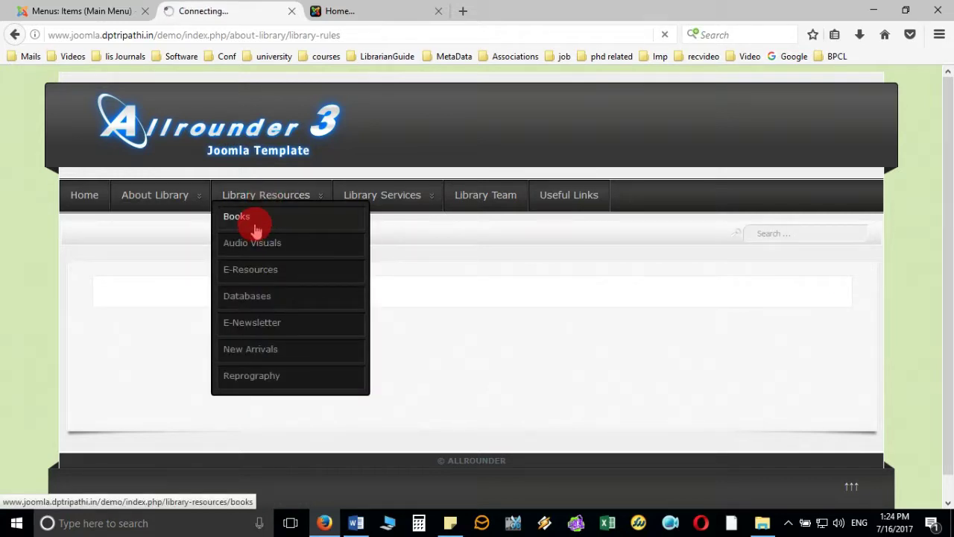
pyautogui.moveTo(258, 195)
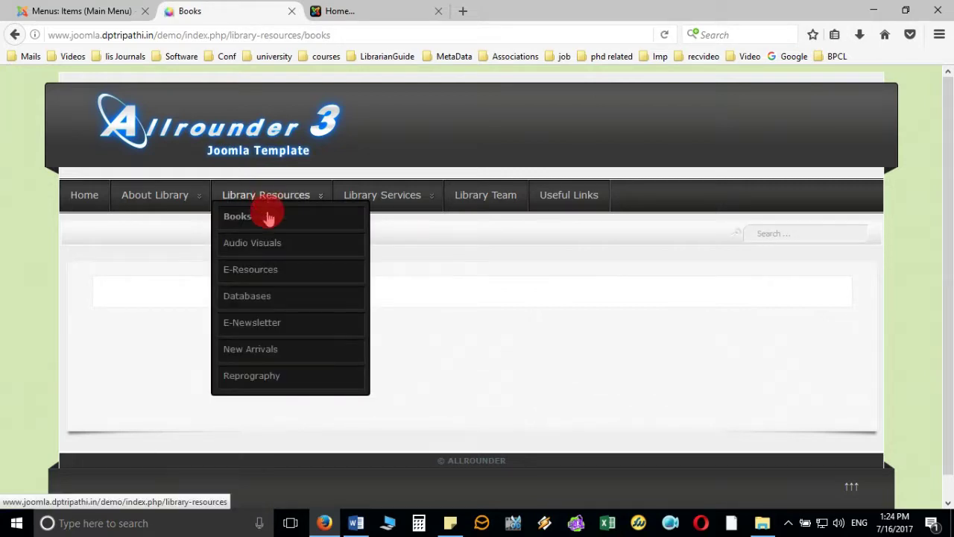
pyautogui.click(257, 326)
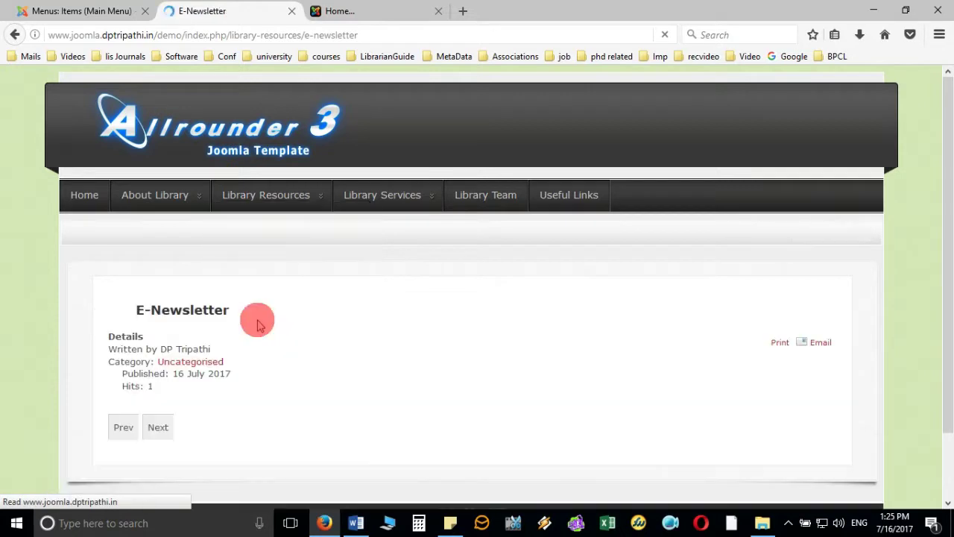
pyautogui.moveTo(332, 200)
pyautogui.click(267, 220)
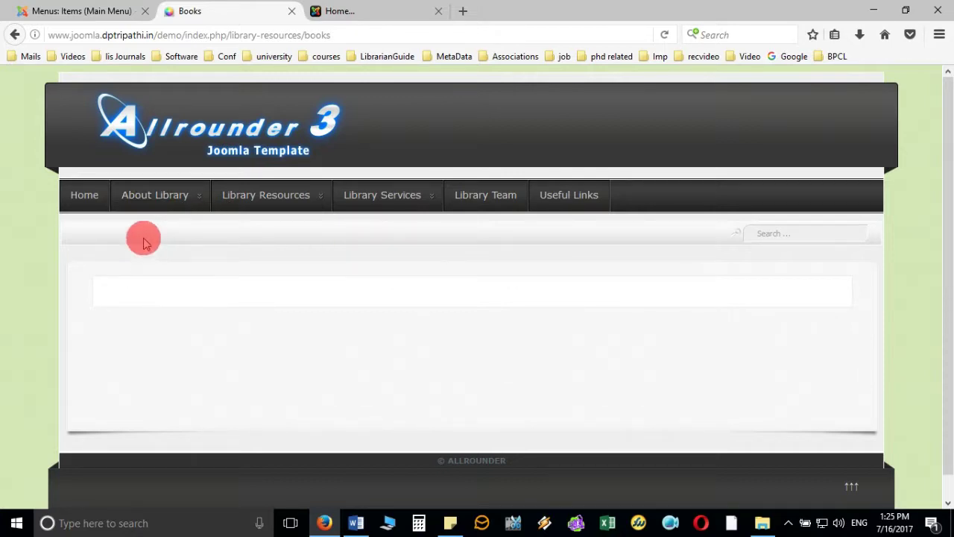
# Step: In the admin panel, go to Content > Articles and open the Home article for editing
pyautogui.click(102, 10)
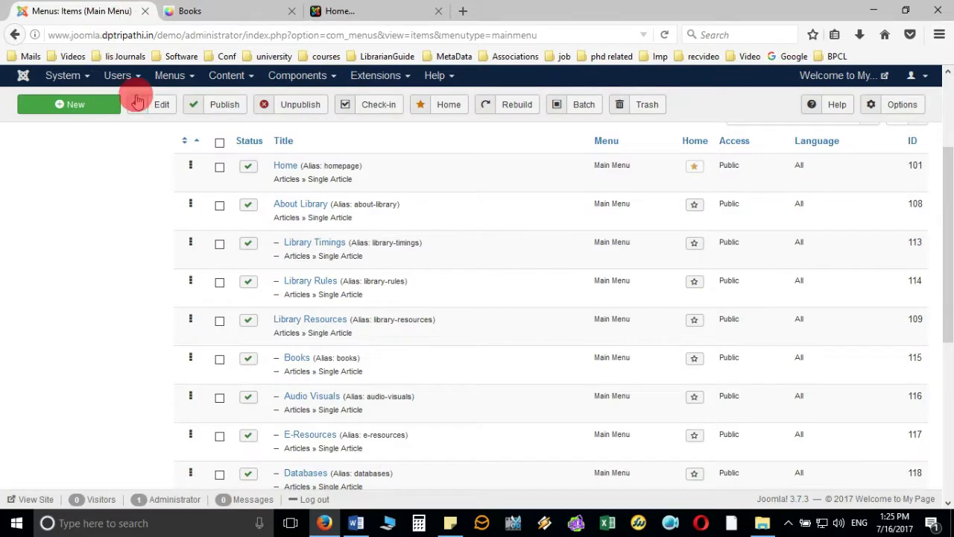
pyautogui.scroll(3, 355, 198)
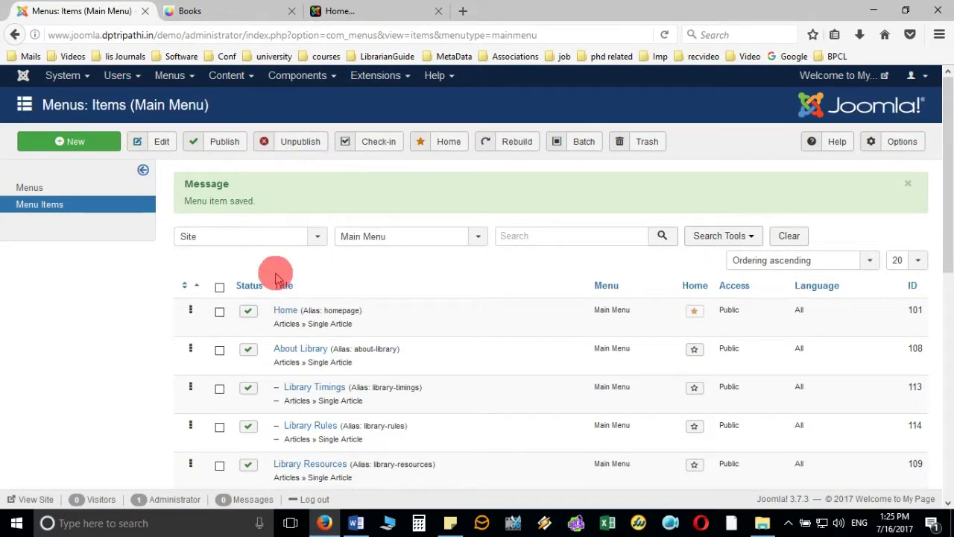
pyautogui.click(243, 79)
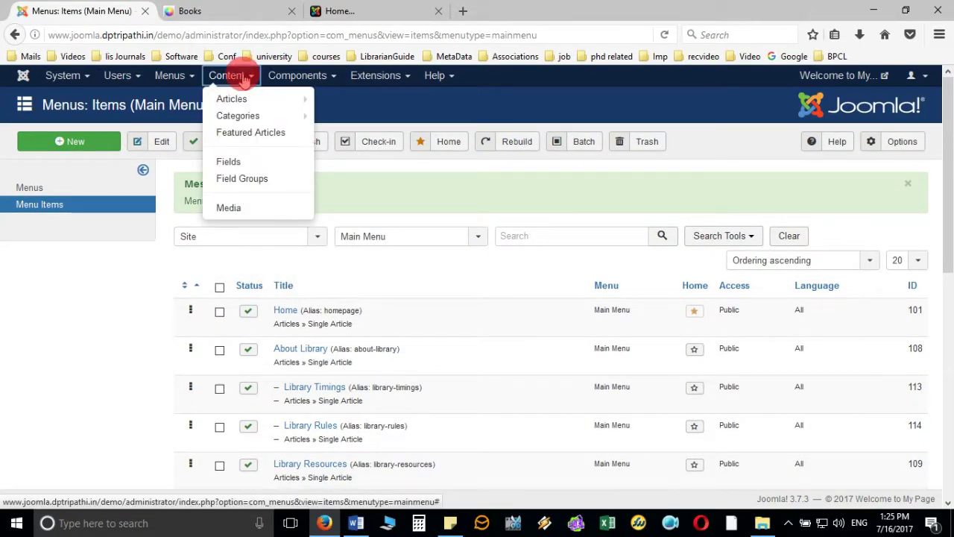
pyautogui.click(252, 107)
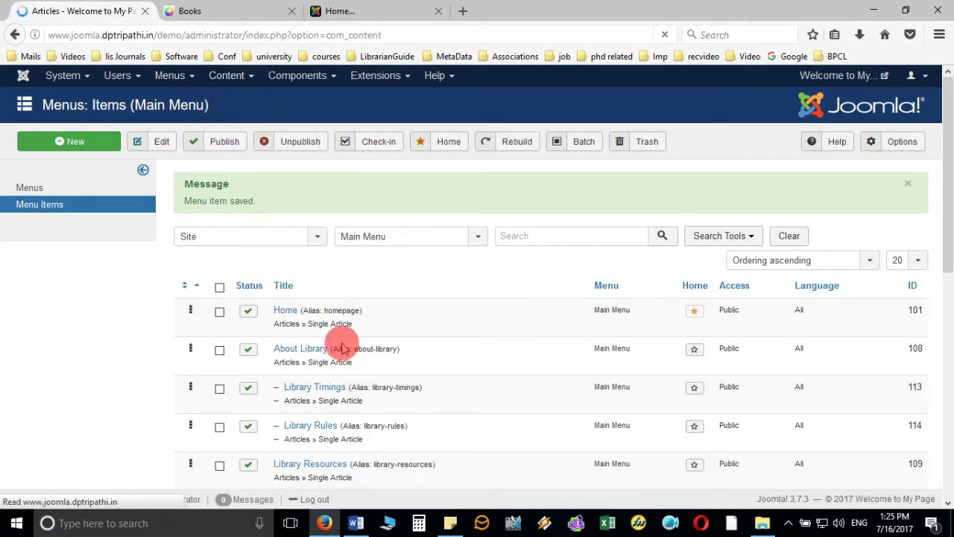
pyautogui.scroll(-5, 395, 293)
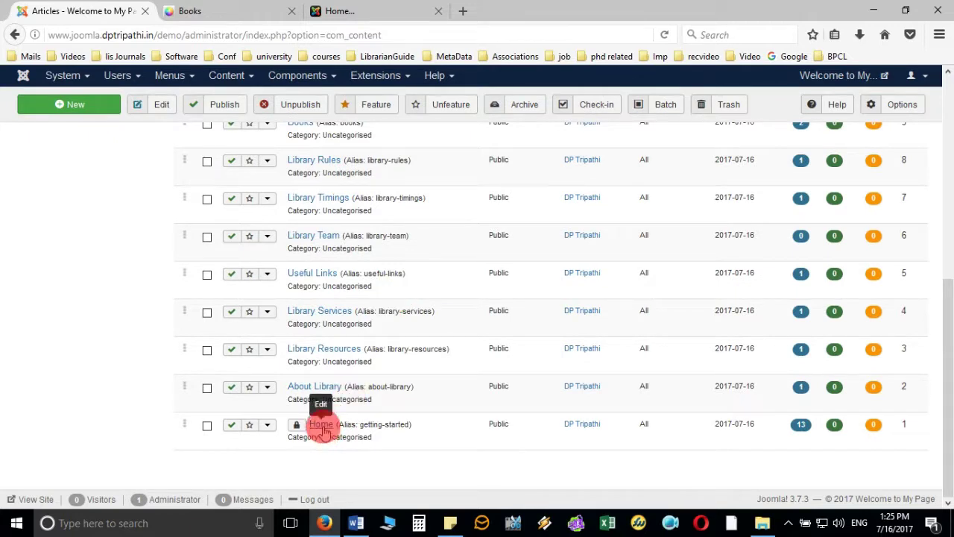
pyautogui.click(321, 424)
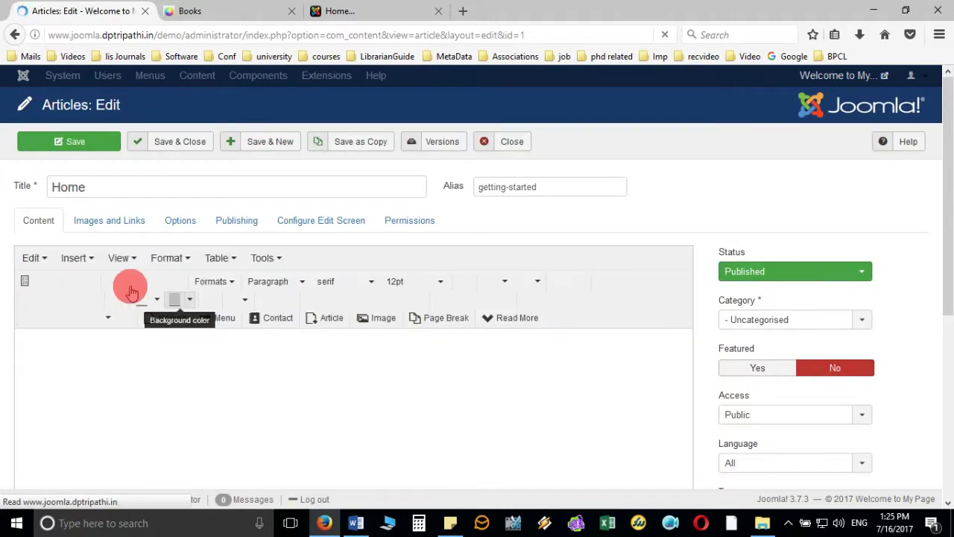
# Step: Type a 'Greetings from' line with the author's name and a welcome line into the Home article body
pyautogui.scroll(-2, 231, 362)
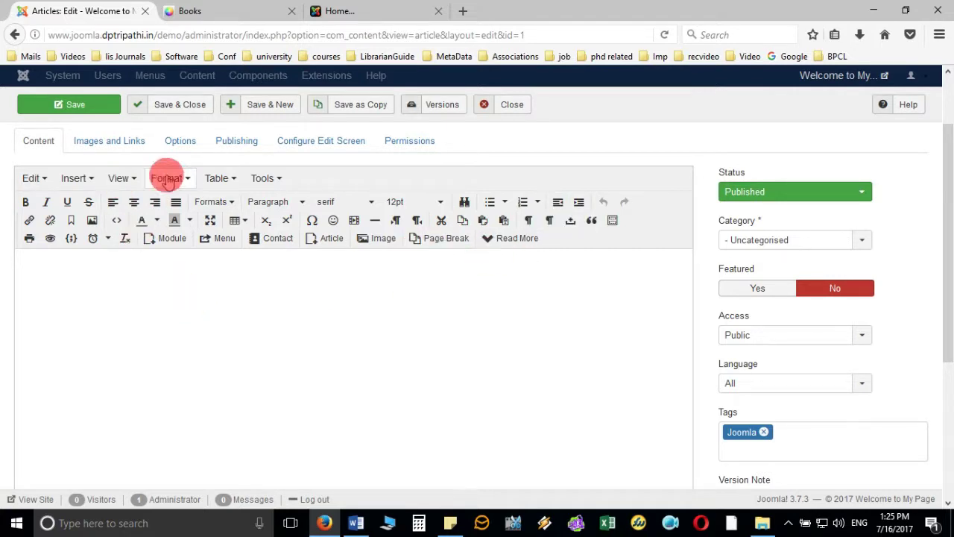
pyautogui.click(173, 291)
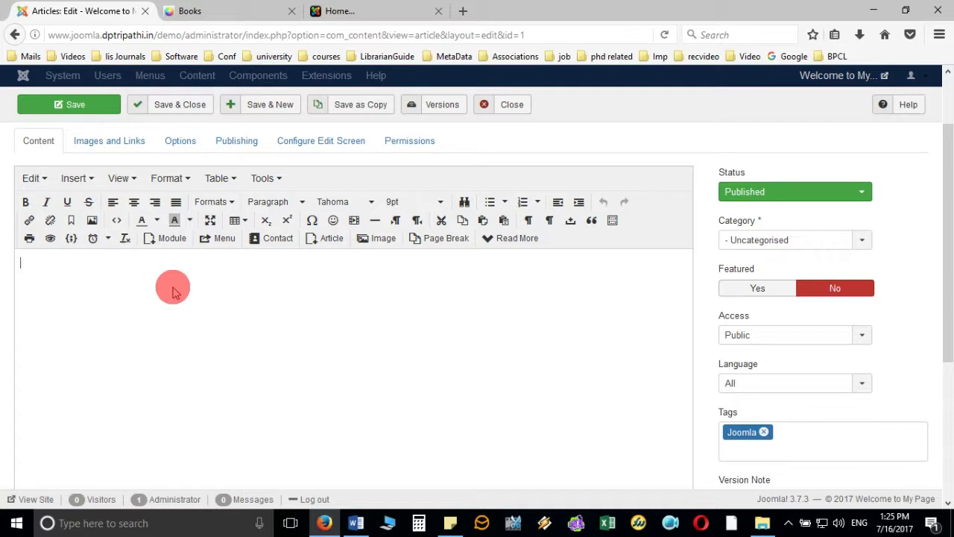
pyautogui.write('Greetings f')
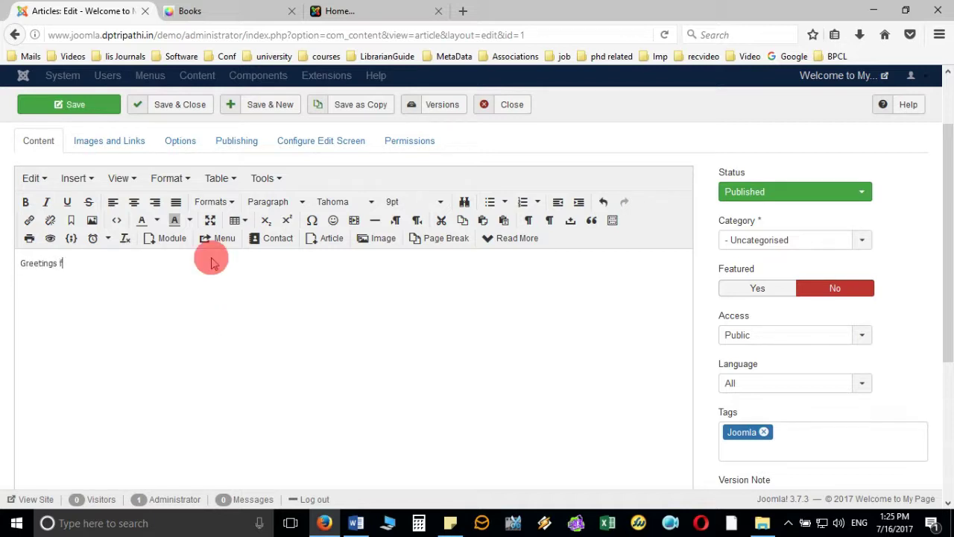
pyautogui.write('rom')
pyautogui.press('BackSpace')
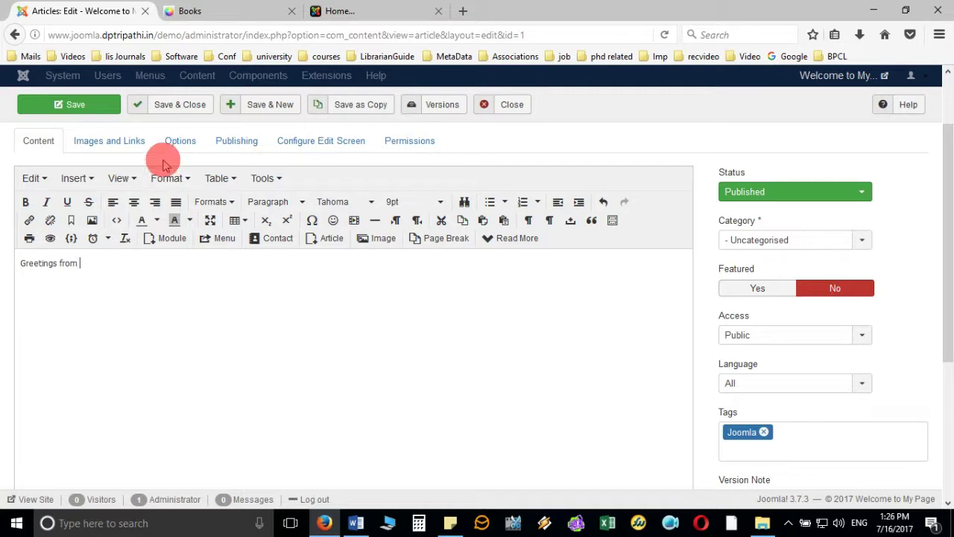
pyautogui.write('DP Tripathi !!! ')
pyautogui.write('We')
pyautogui.write('lcome t')
pyautogui.write('o my website.')
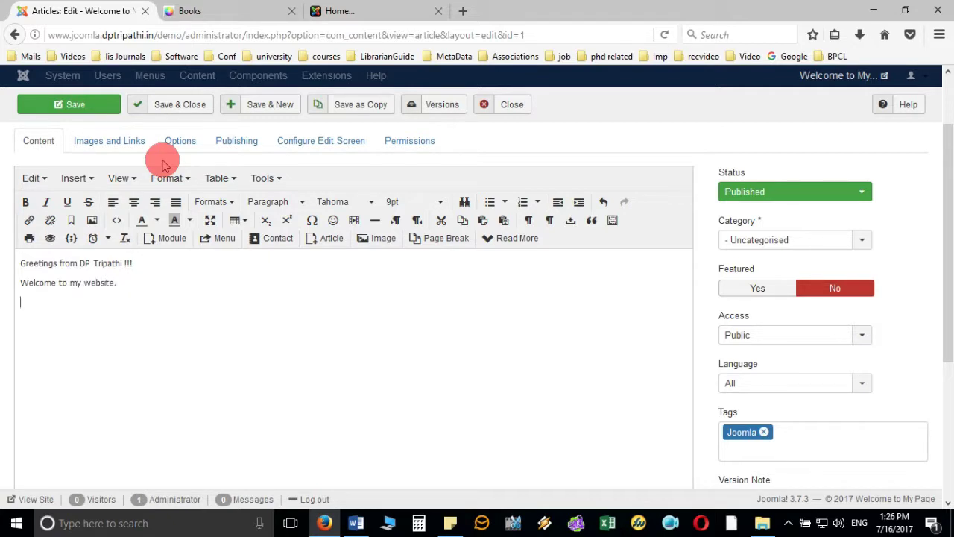
# Step: Add a paragraph about the library website and a 'Thanks' sign-off with the author's name
pyautogui.write('This website is the outcome of my')
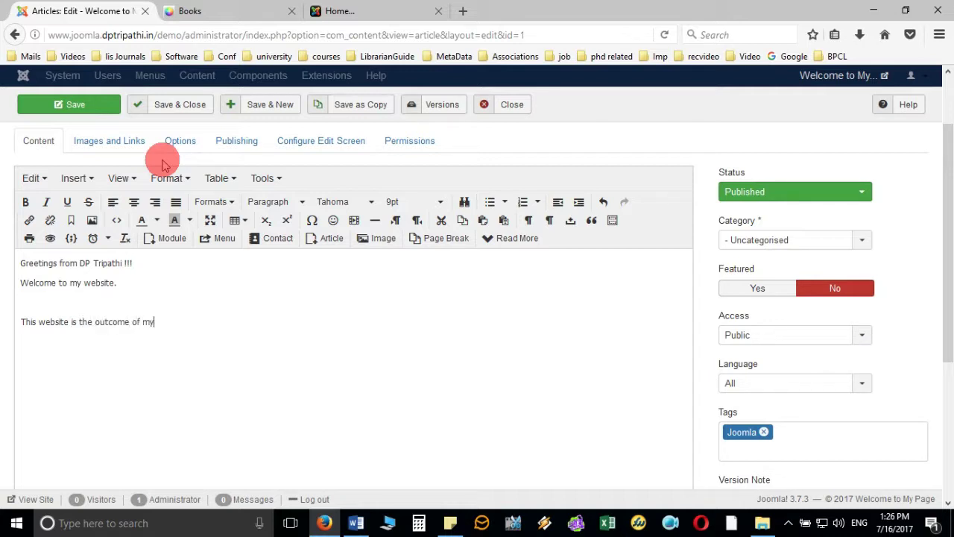
pyautogui.write(' work related to library and')
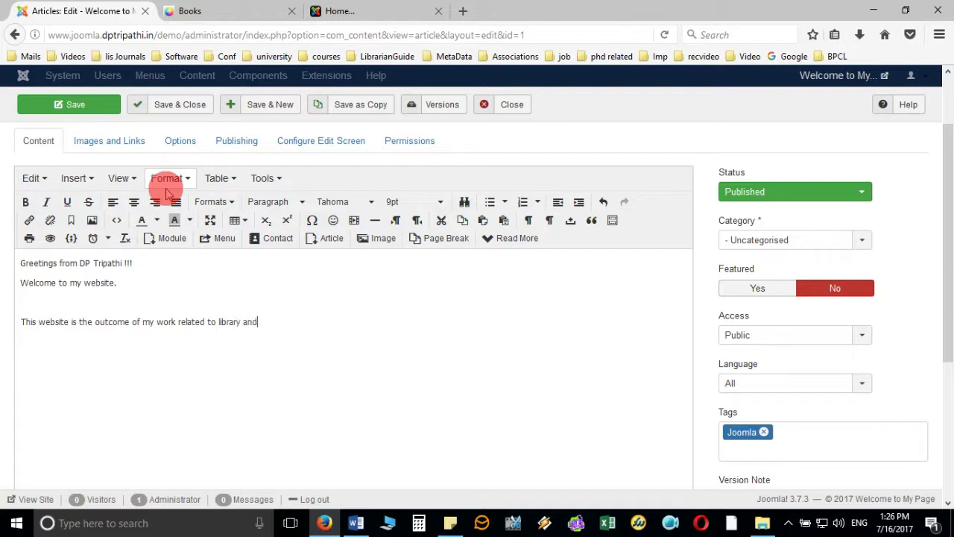
pyautogui.write(' hope this will be useful for you all.')
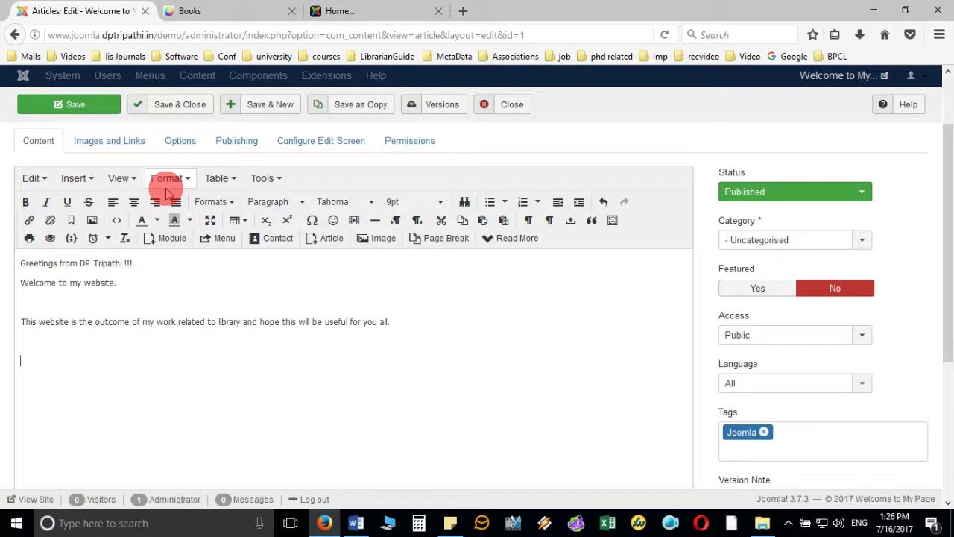
pyautogui.write('Thanks, DP T')
pyautogui.write('ripat')
pyautogui.write('hi')
pyautogui.scroll(-2, 321, 285)
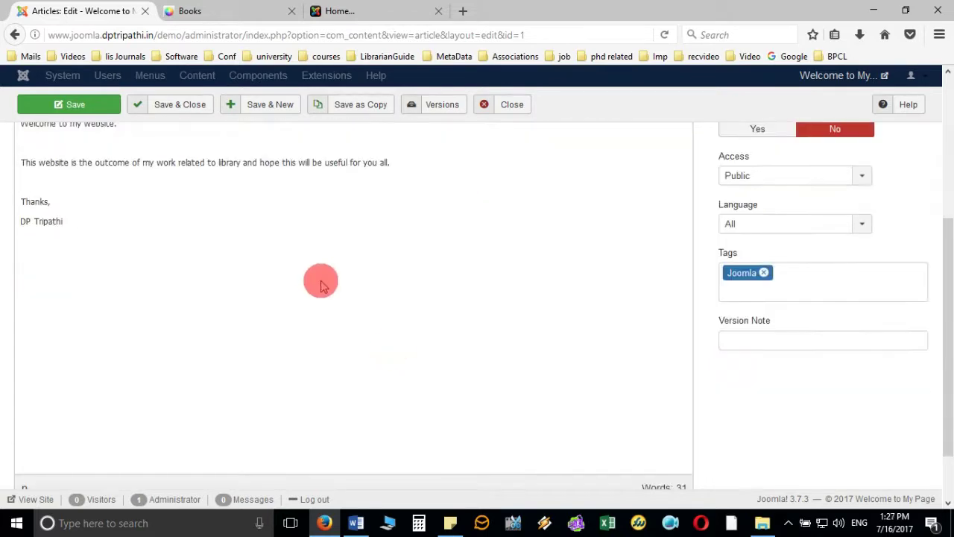
pyautogui.scroll(-1, 321, 286)
pyautogui.scroll(4, 375, 251)
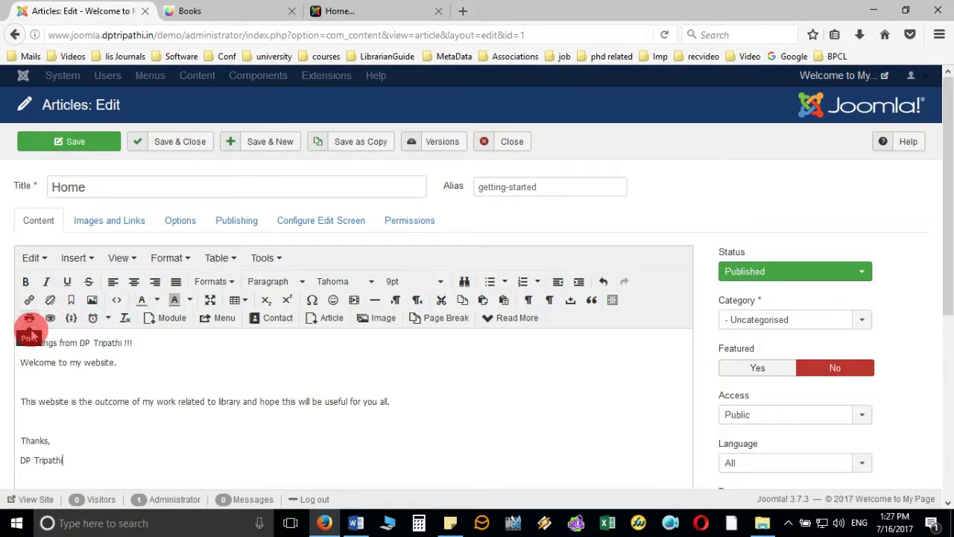
pyautogui.click(92, 301)
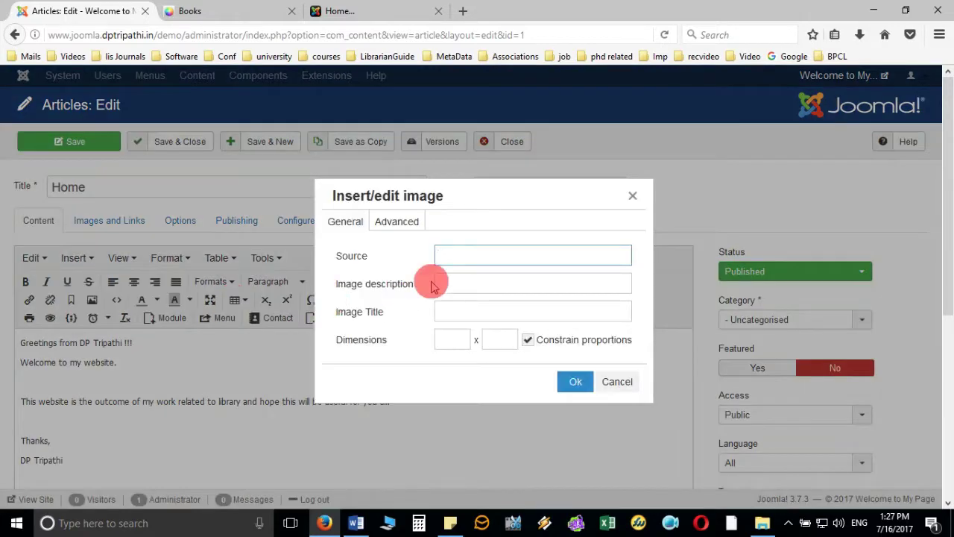
pyautogui.click(617, 382)
pyautogui.click(77, 258)
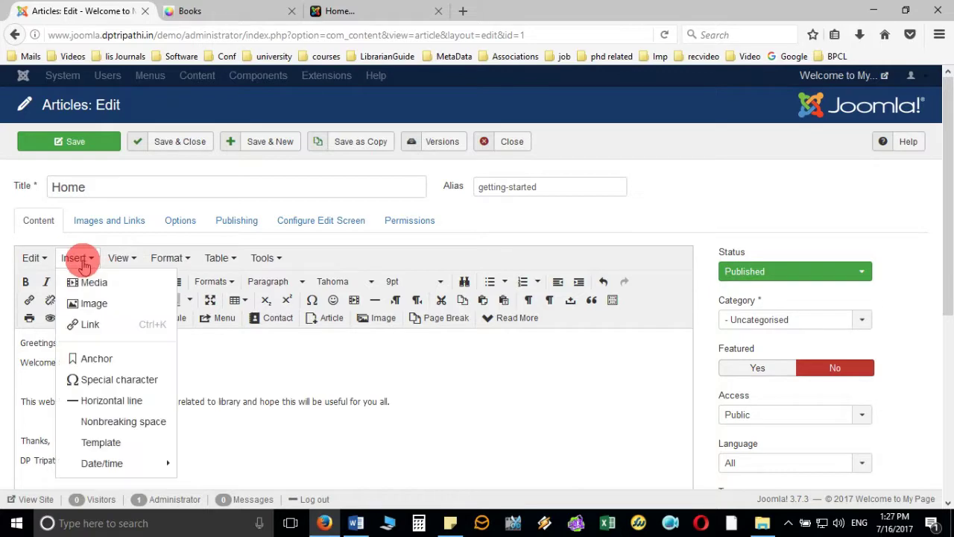
pyautogui.click(94, 284)
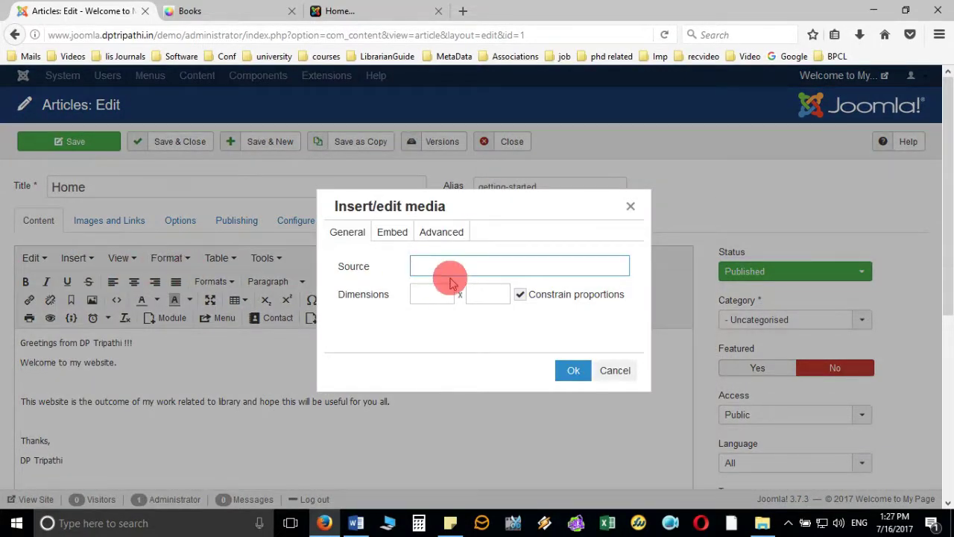
pyautogui.click(634, 380)
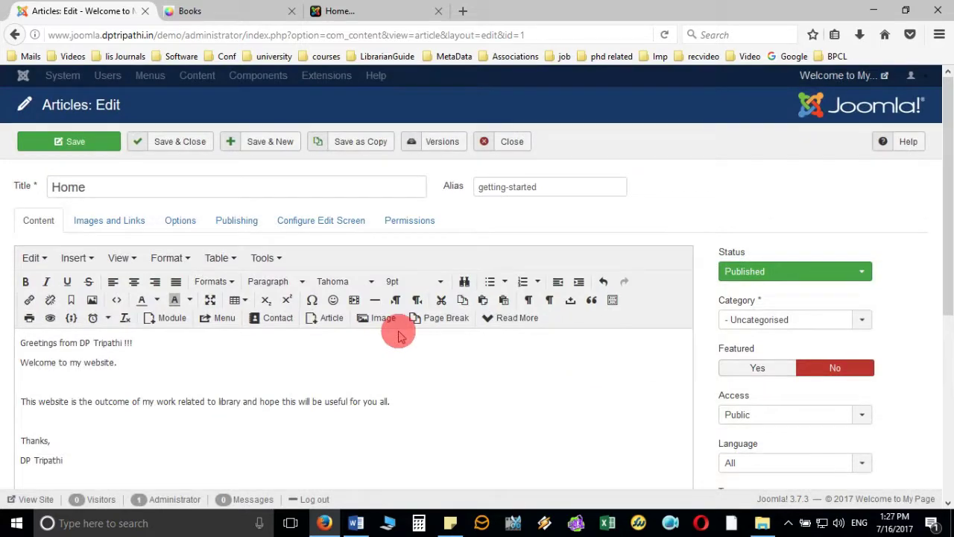
pyautogui.scroll(-5, 398, 336)
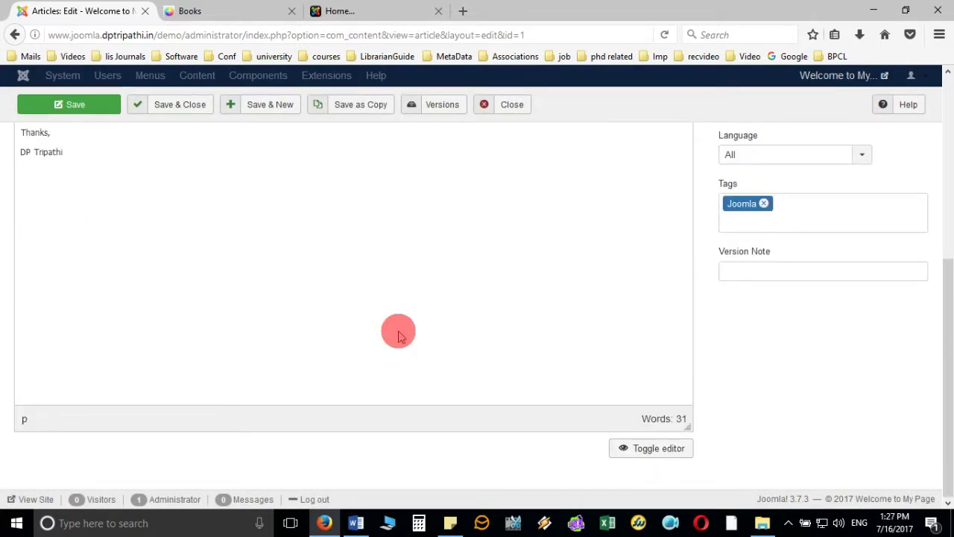
pyautogui.scroll(5, 398, 336)
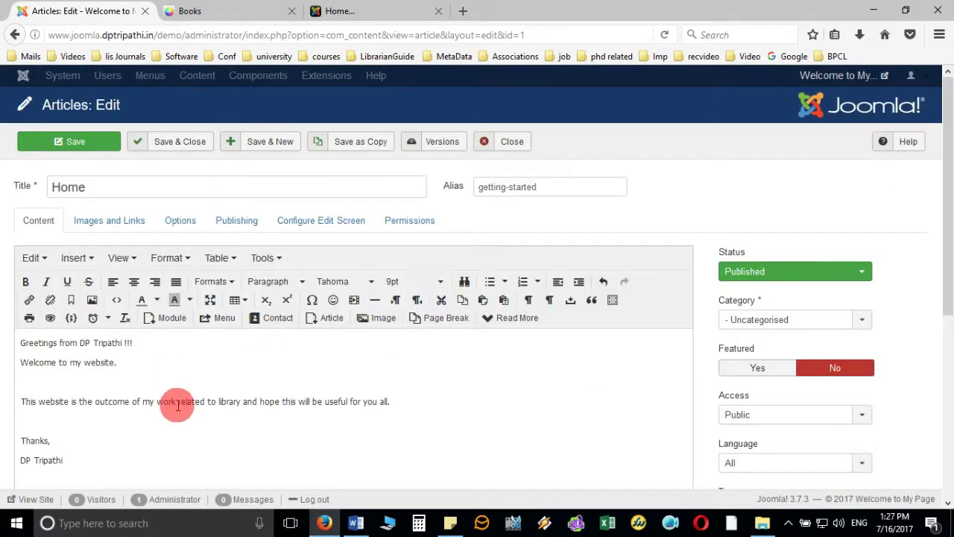
pyautogui.scroll(-1, 330, 399)
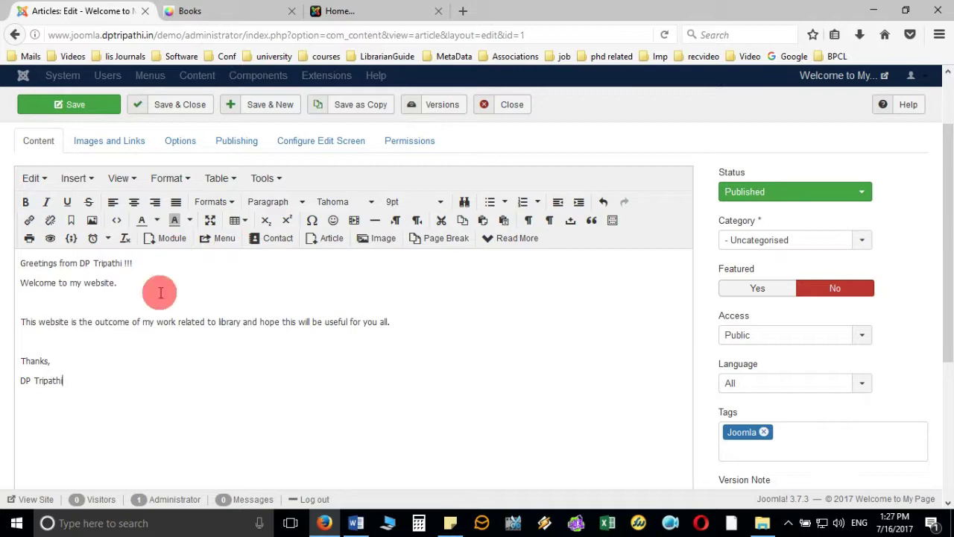
pyautogui.click(61, 382)
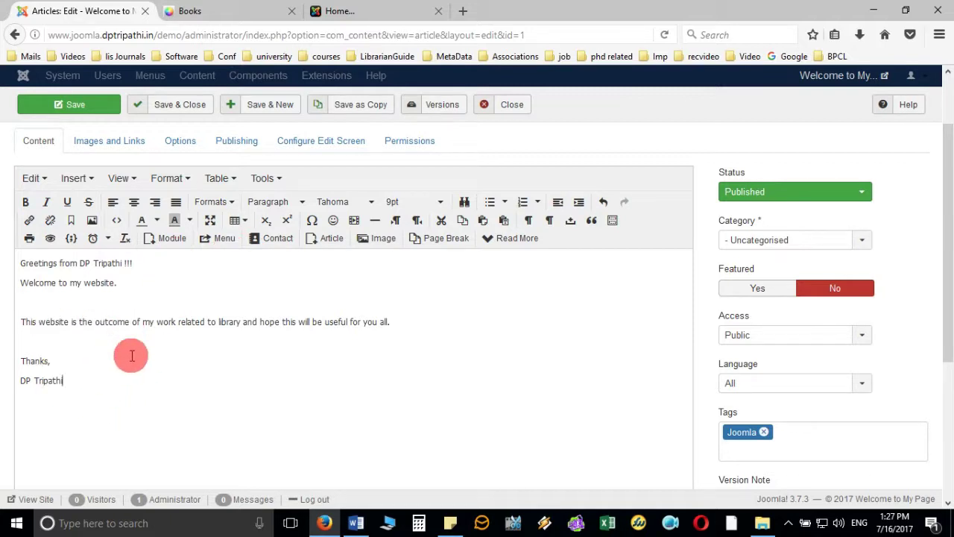
pyautogui.scroll(2, 133, 328)
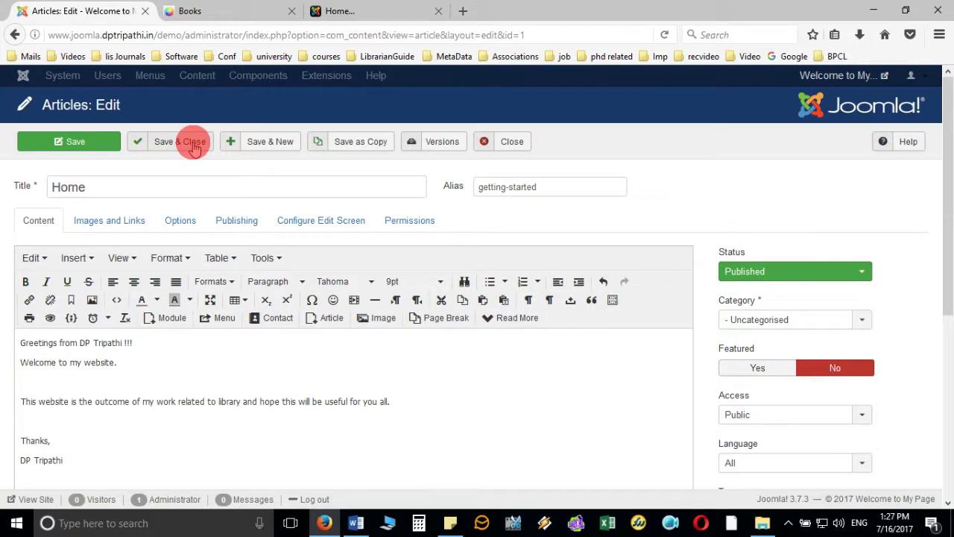
# Step: Save and close the Home article, check its welcome message on the site's Home page, then return to admin
pyautogui.click(194, 146)
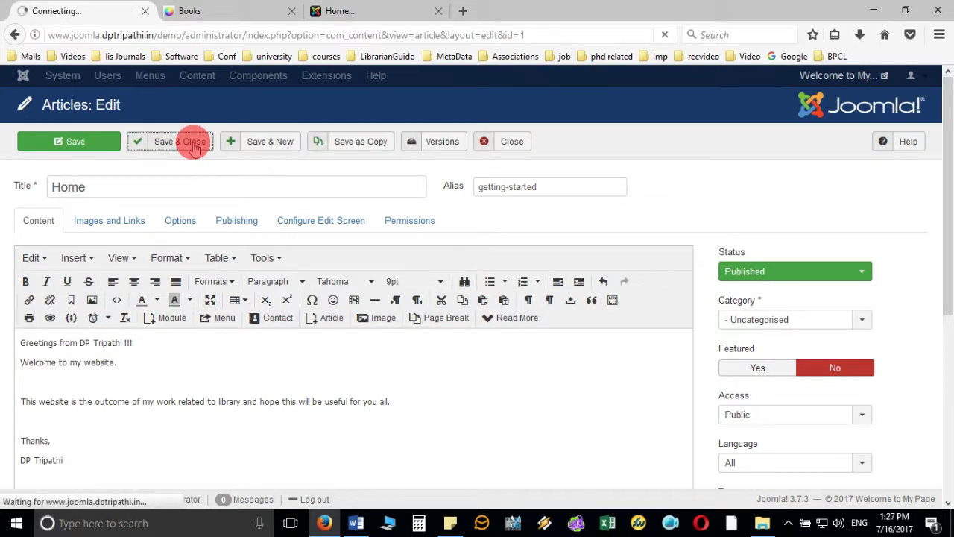
pyautogui.click(233, 12)
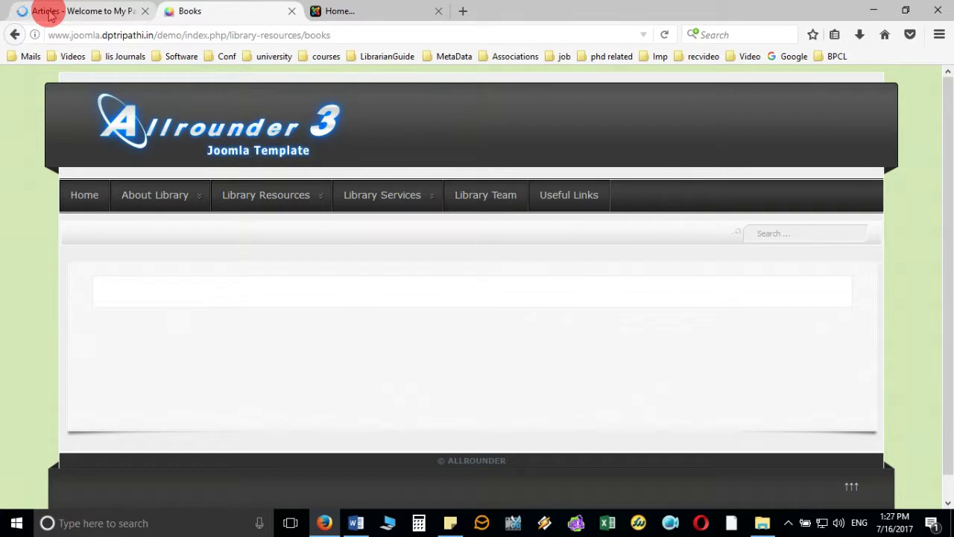
pyautogui.click(82, 200)
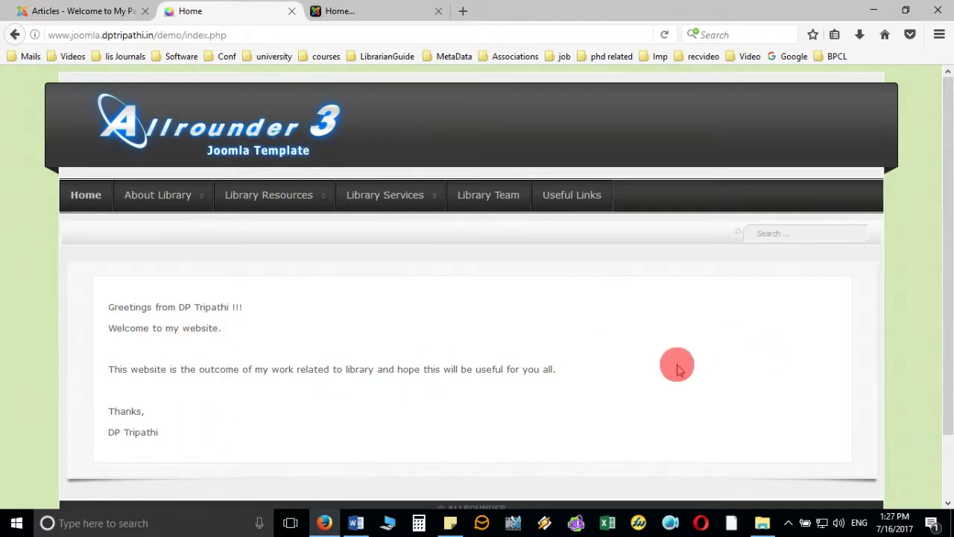
pyautogui.moveTo(175, 205)
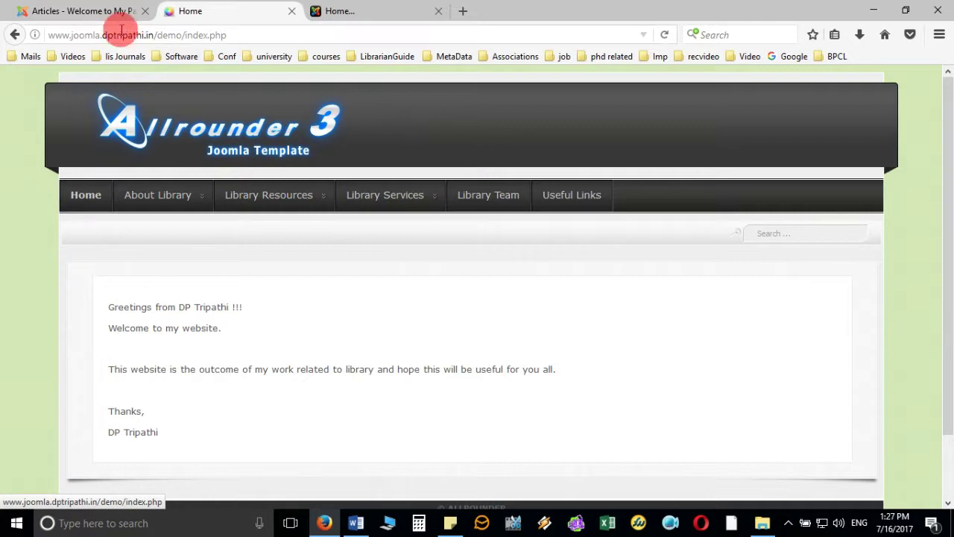
pyautogui.click(66, 11)
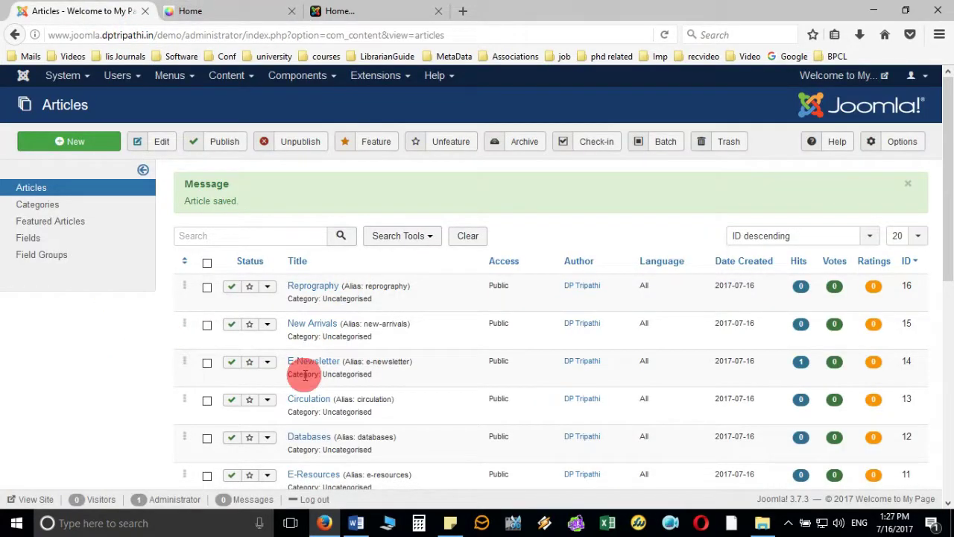